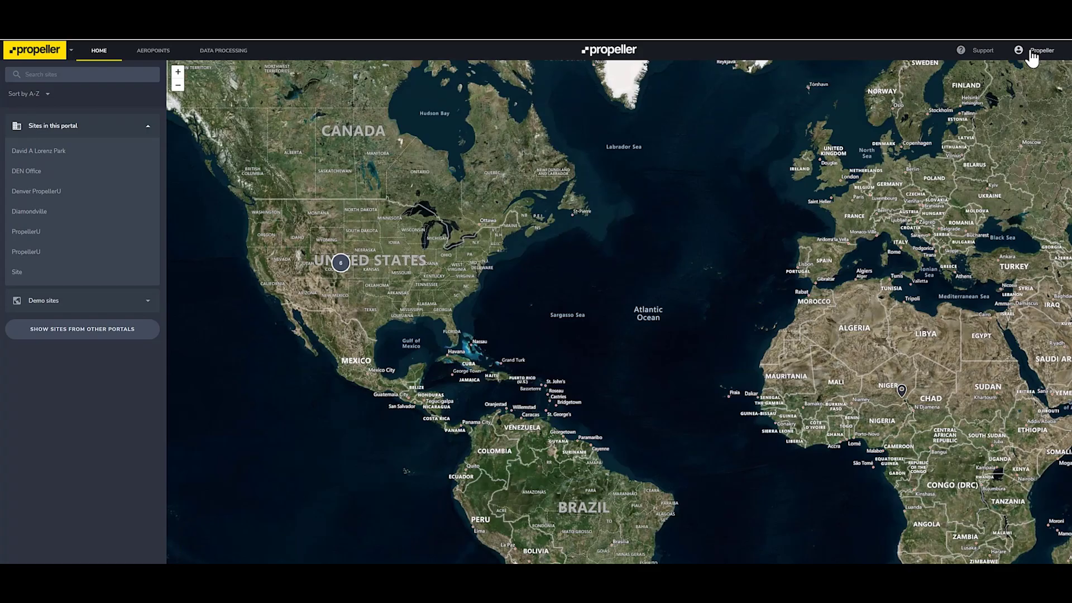
Step: Go to People & teams and enter the new colleague's e-mail address in the invite field
click(1031, 56)
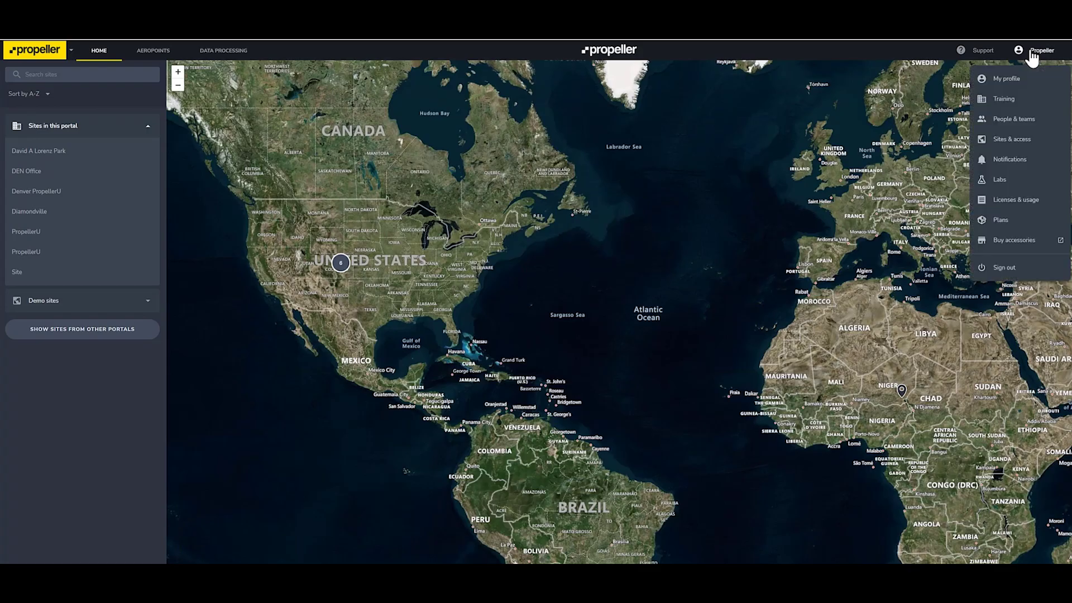
click(1030, 127)
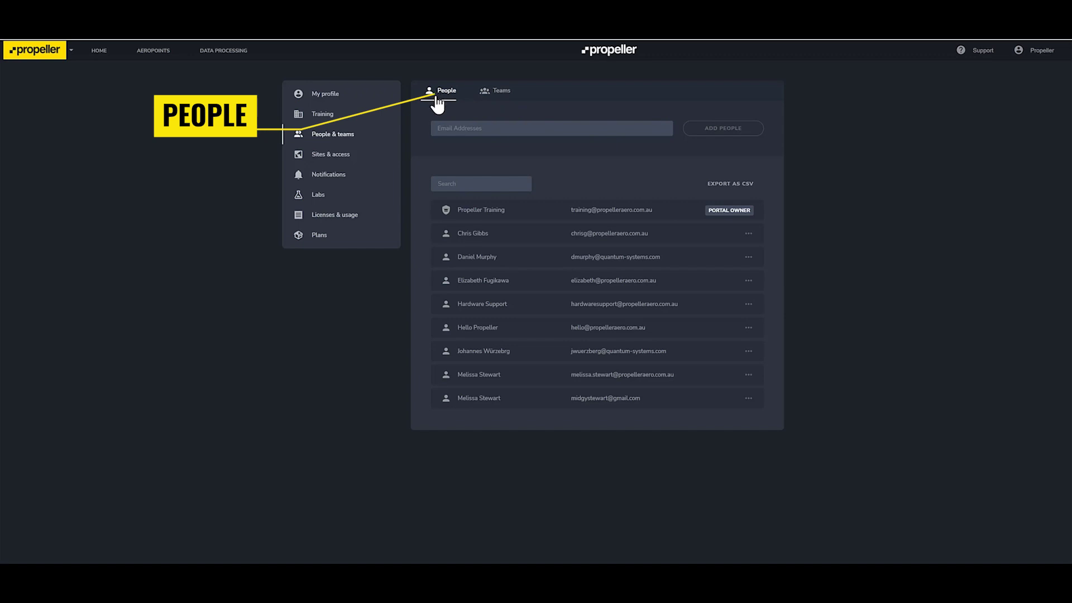
click(450, 127)
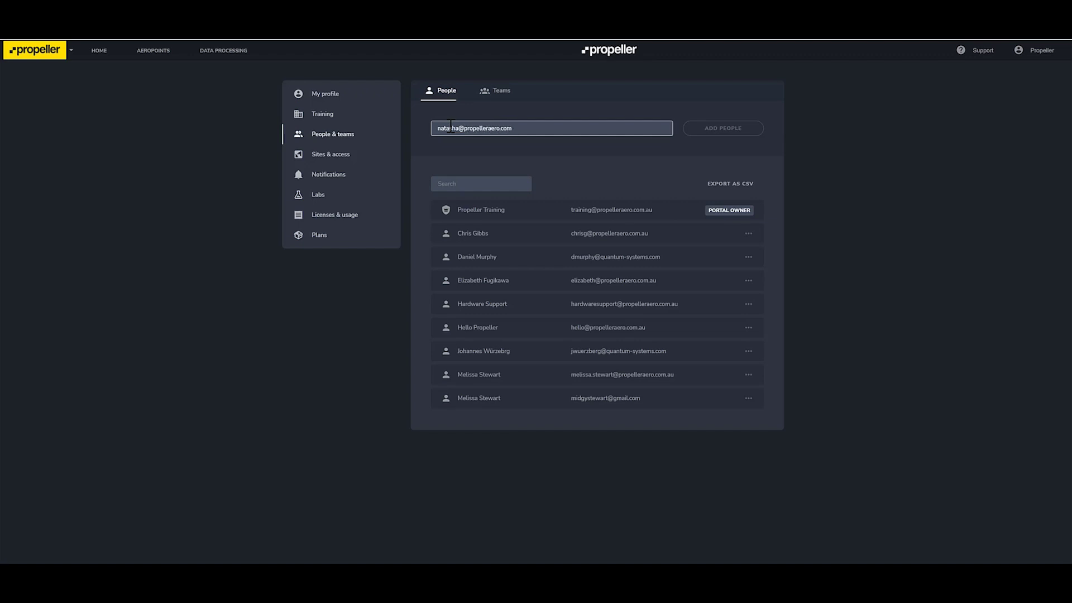
key(Return)
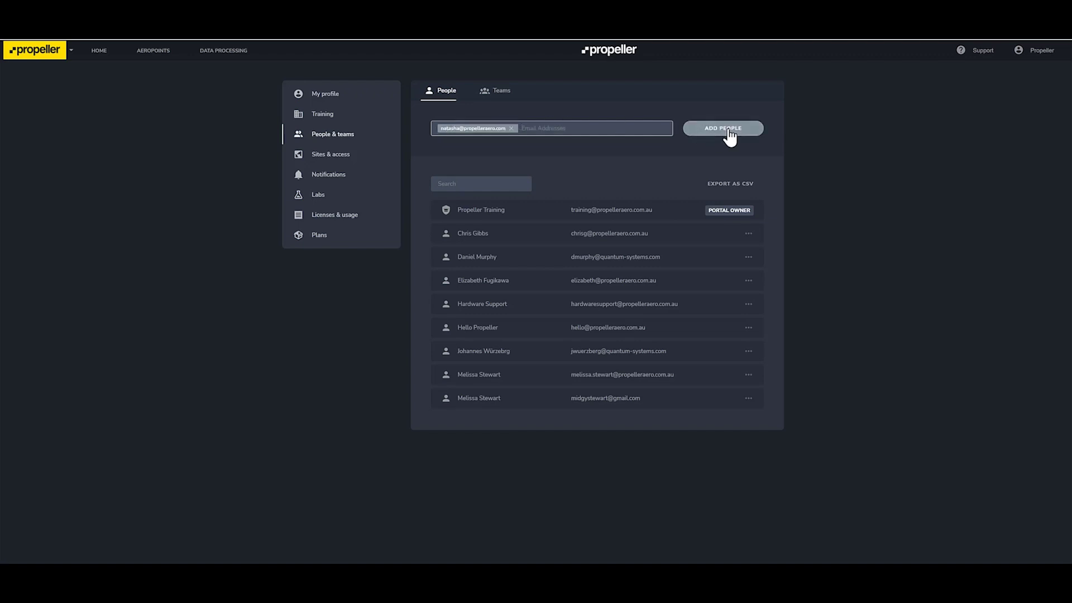
Step: Add the entered person and leave them without Administrator rights
click(726, 129)
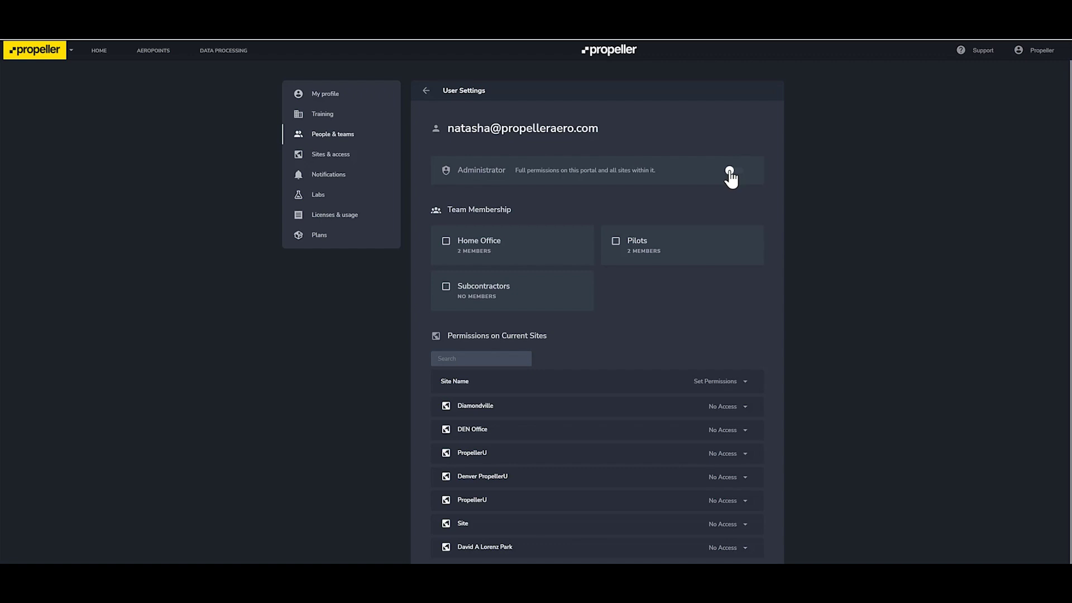
click(730, 170)
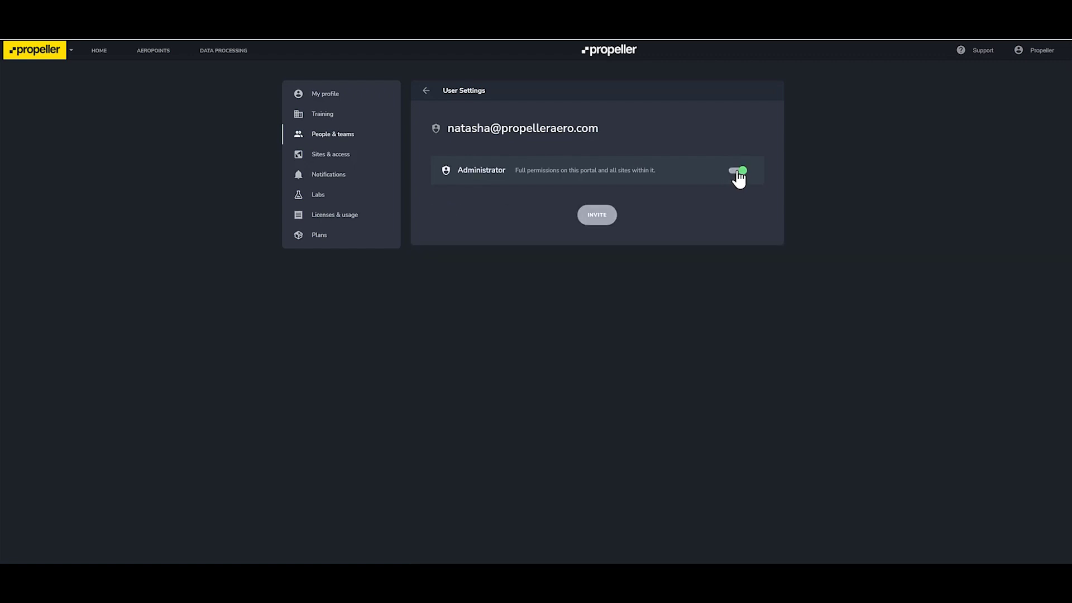
click(737, 170)
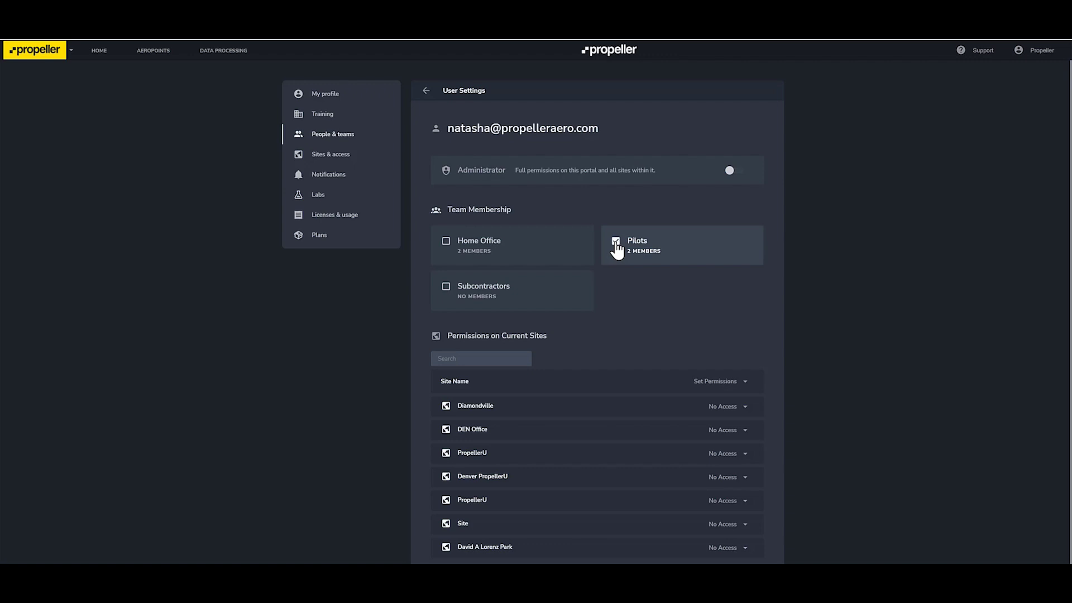
scroll(798, 299, down, 1)
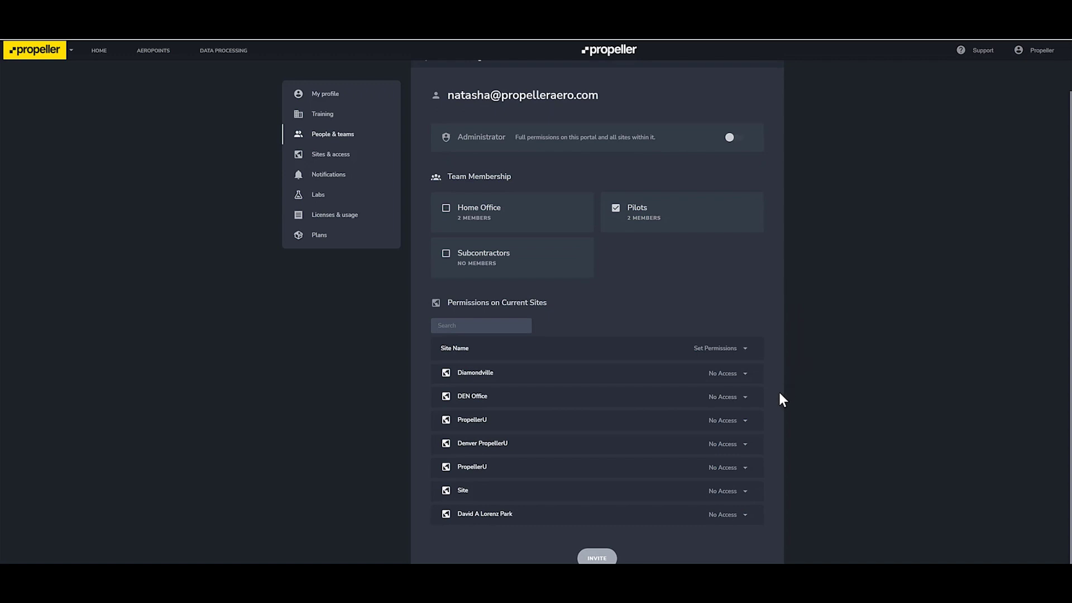
Step: Grant View, Export & Edit access on PropellerU and send the invitation
click(733, 422)
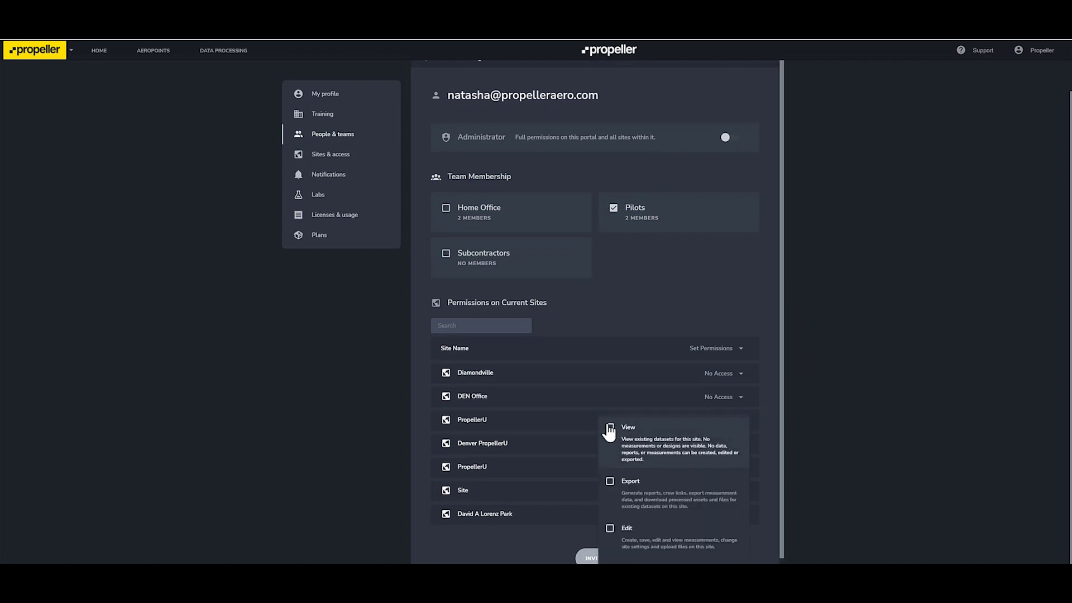
click(609, 428)
click(610, 482)
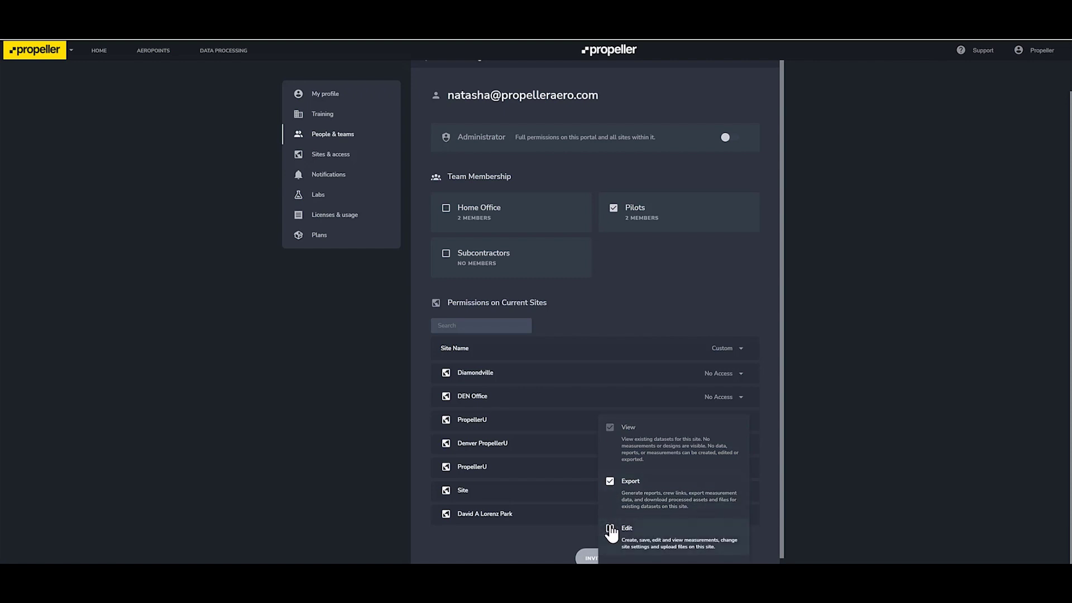
click(610, 529)
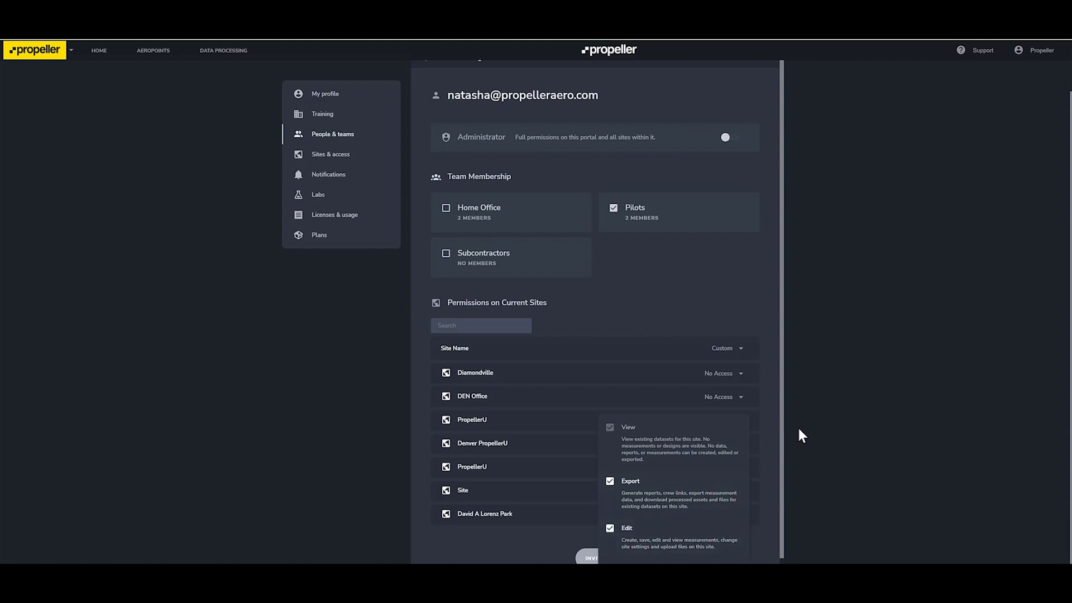
click(849, 415)
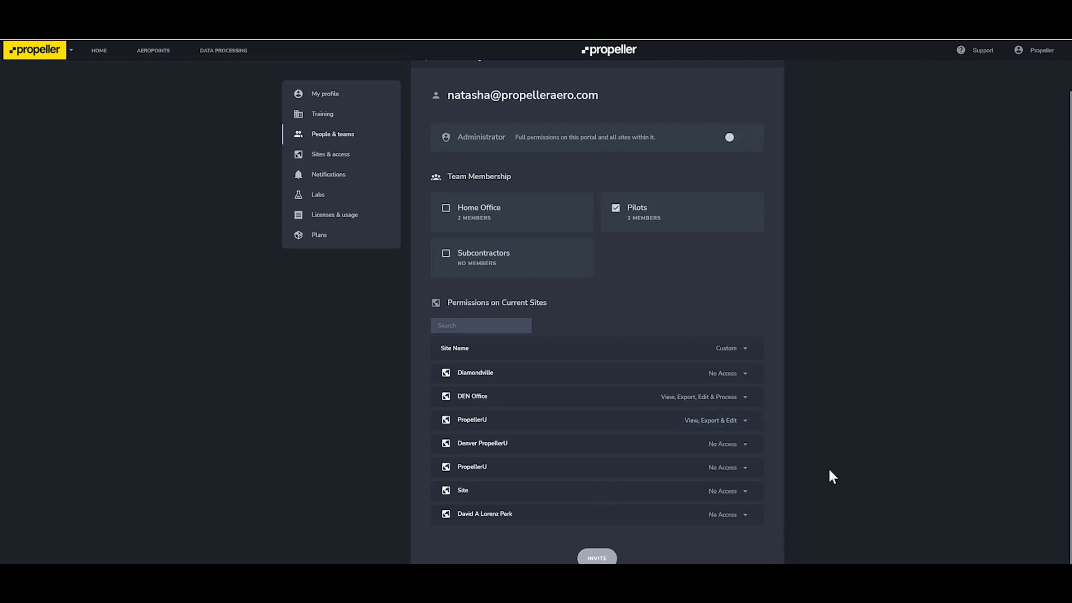
click(597, 557)
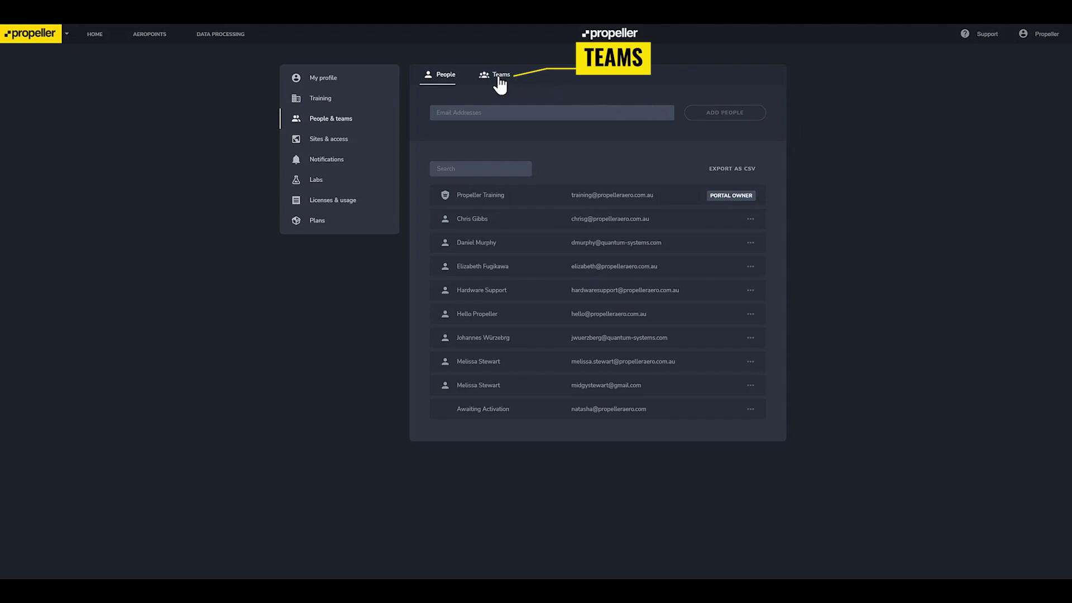
Step: Create a new team named Denver Office on the Teams tab
click(500, 81)
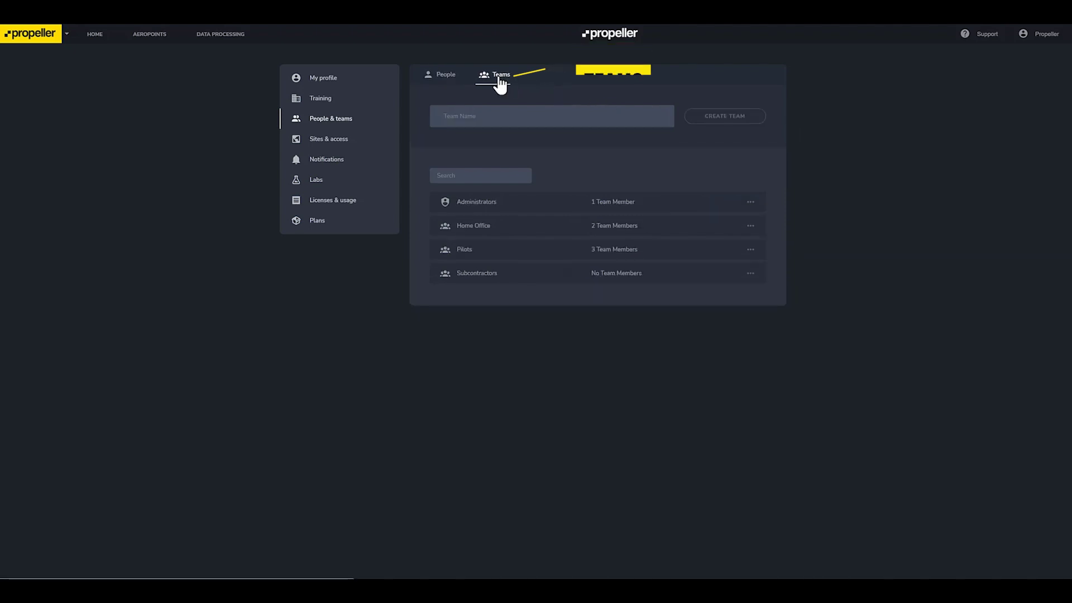
click(486, 108)
text(Denver Office)
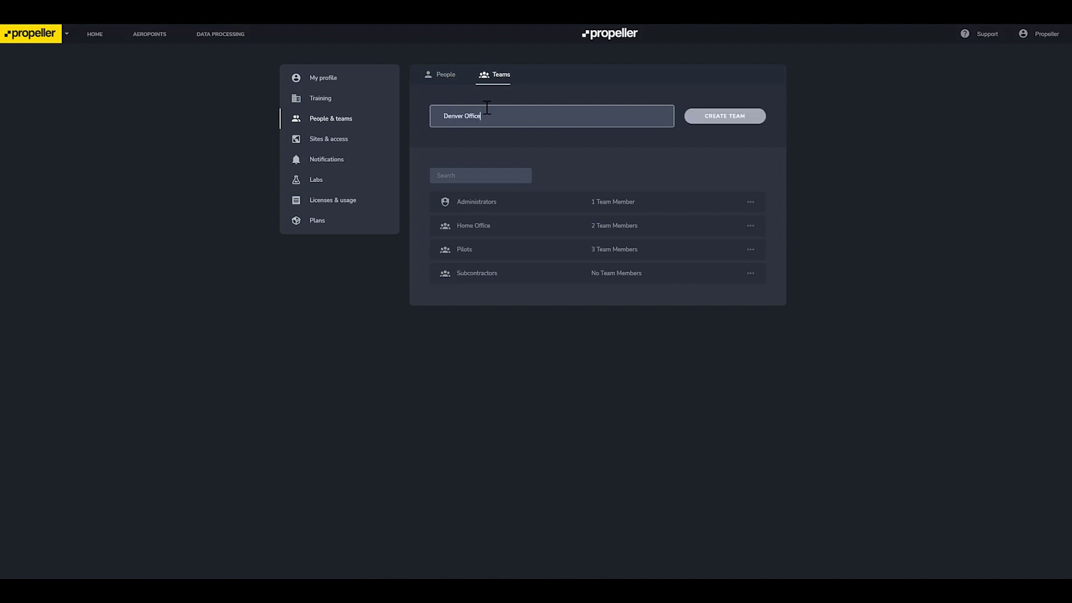
click(710, 118)
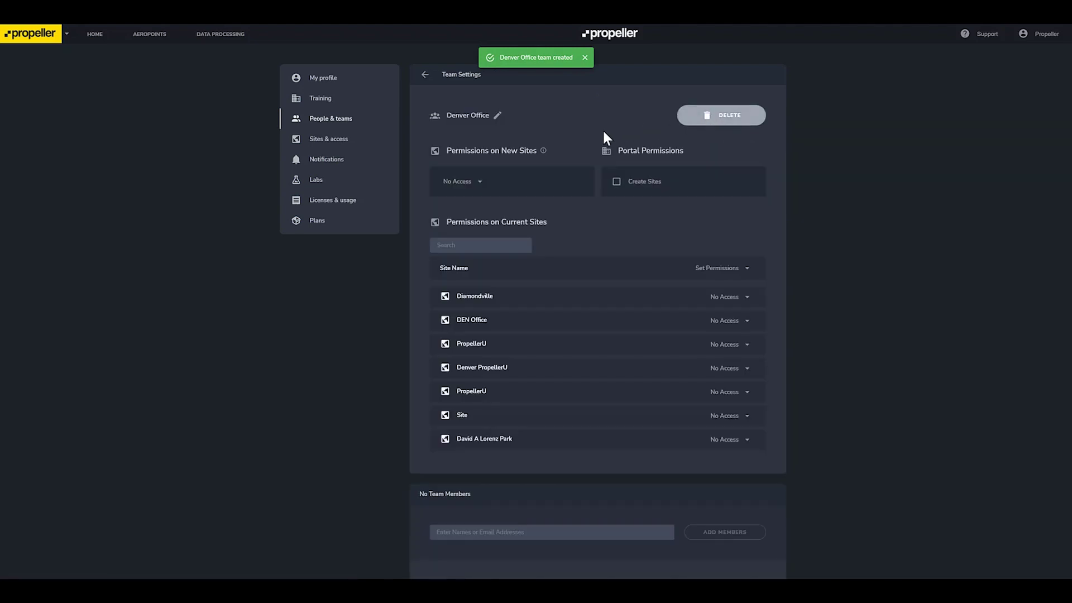
Step: Give Denver Office View, Export & Edit on new sites and permission to create sites
click(482, 188)
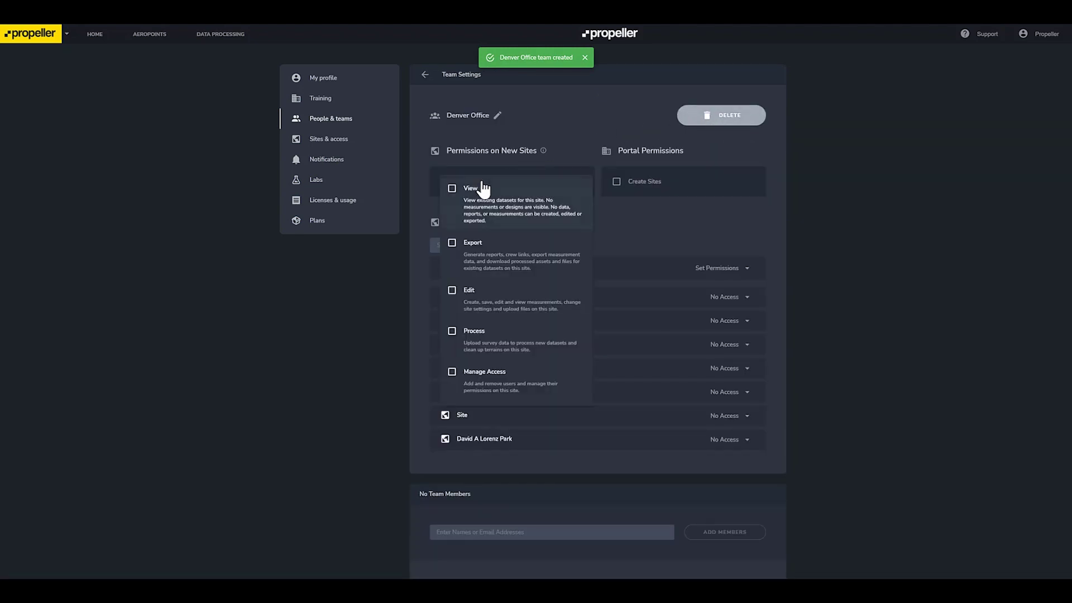
click(452, 192)
click(452, 245)
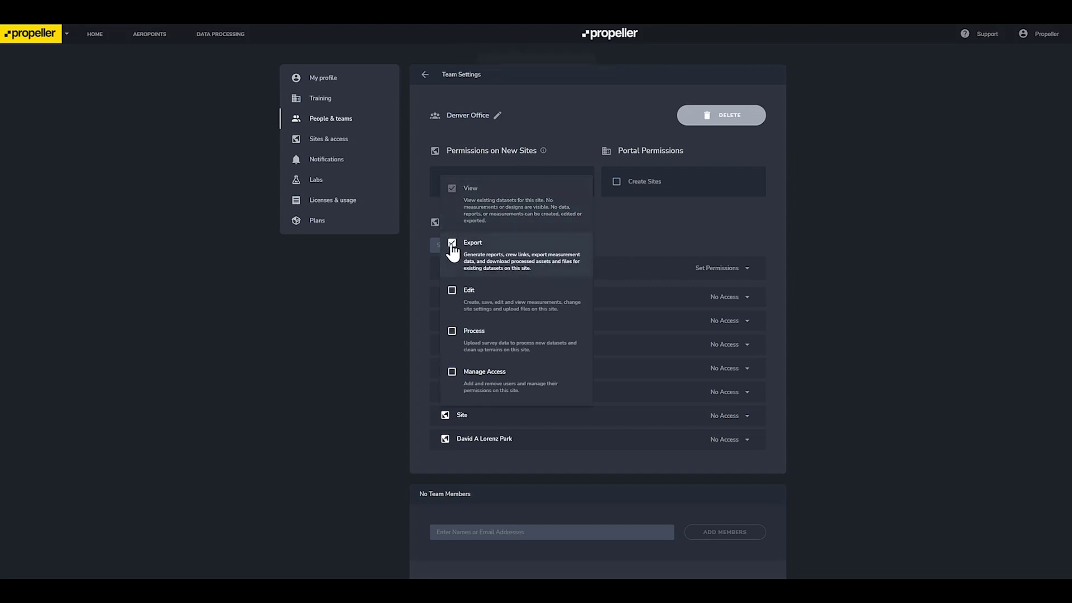
click(452, 292)
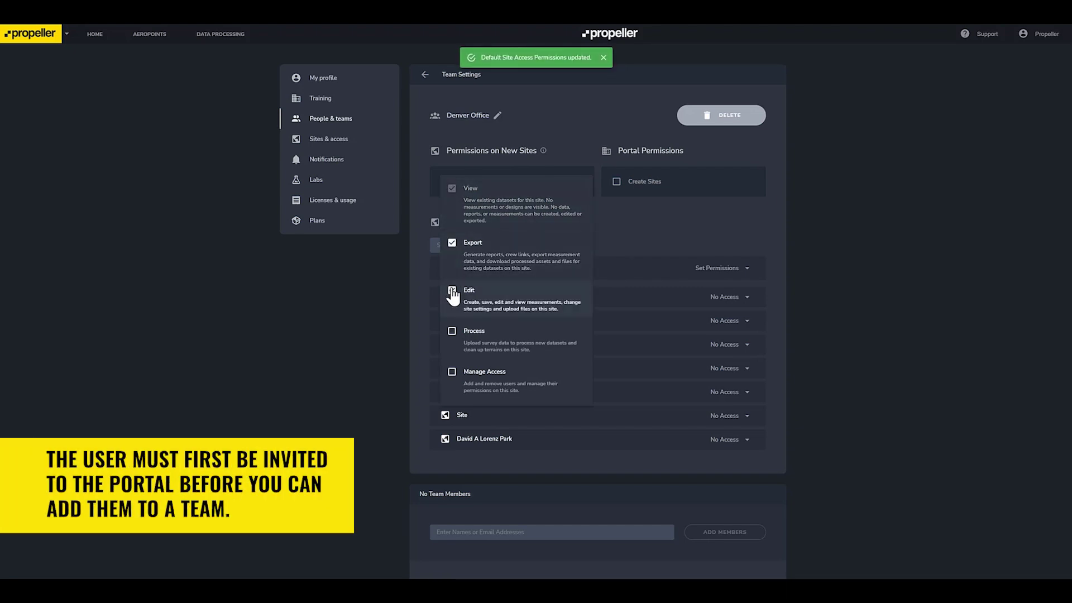
click(646, 229)
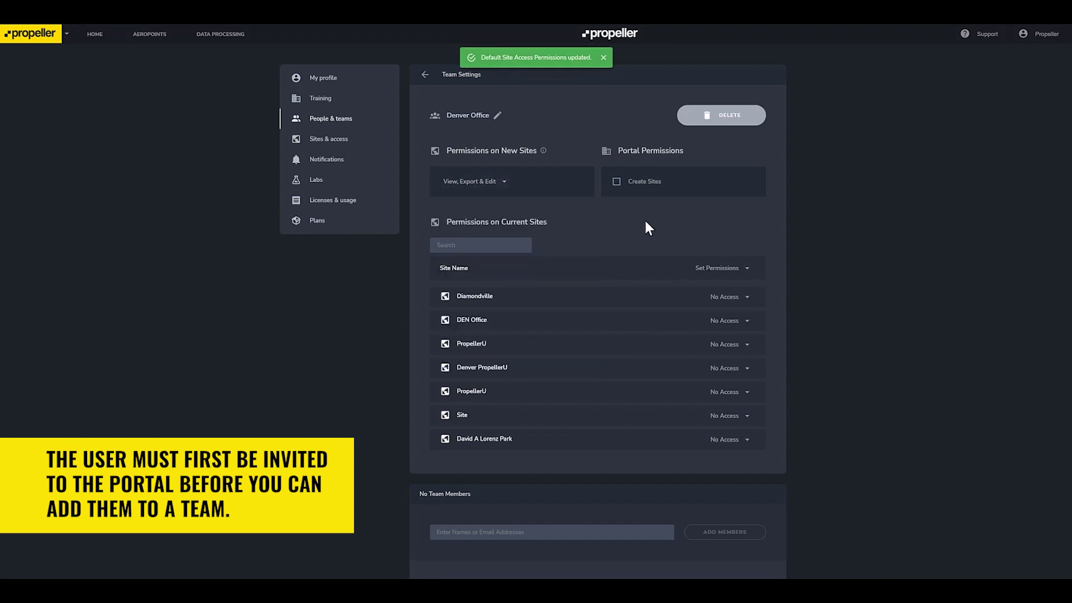
click(618, 189)
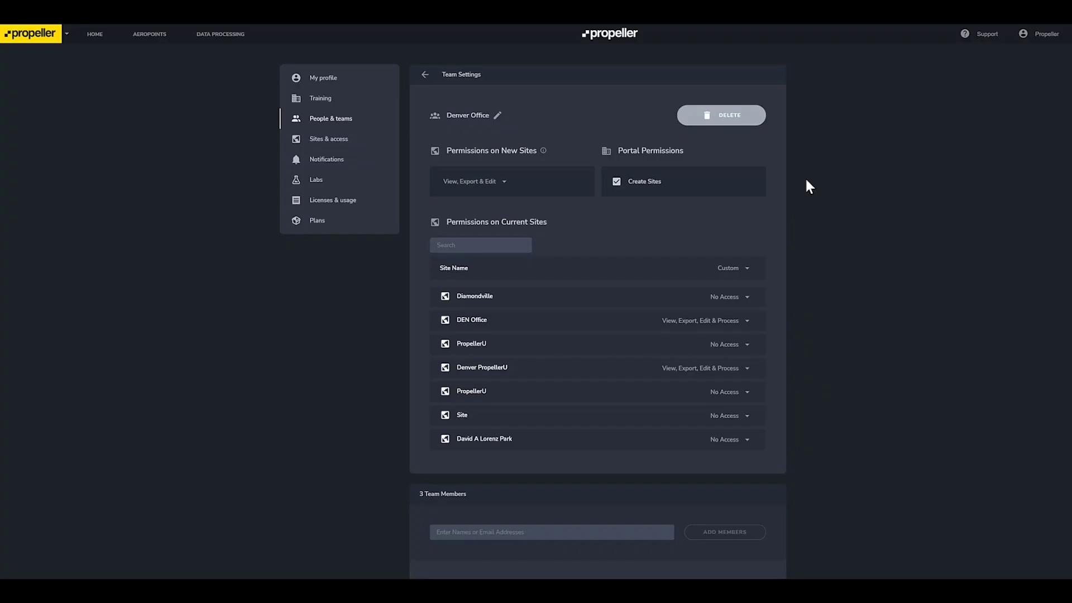
click(343, 142)
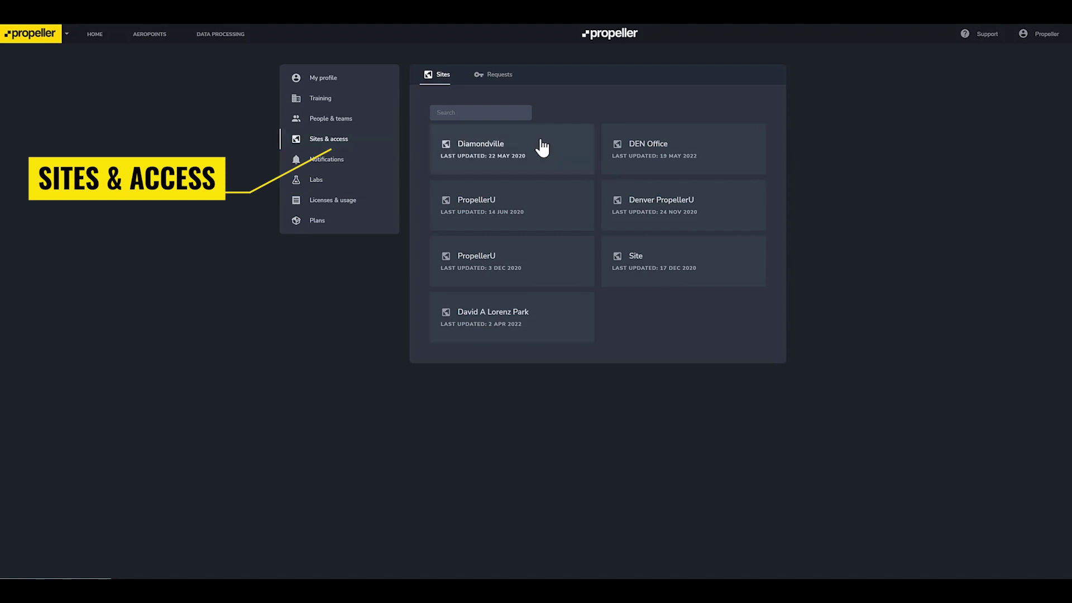
Step: Open the DEN Office site's access settings from Sites & access
click(715, 154)
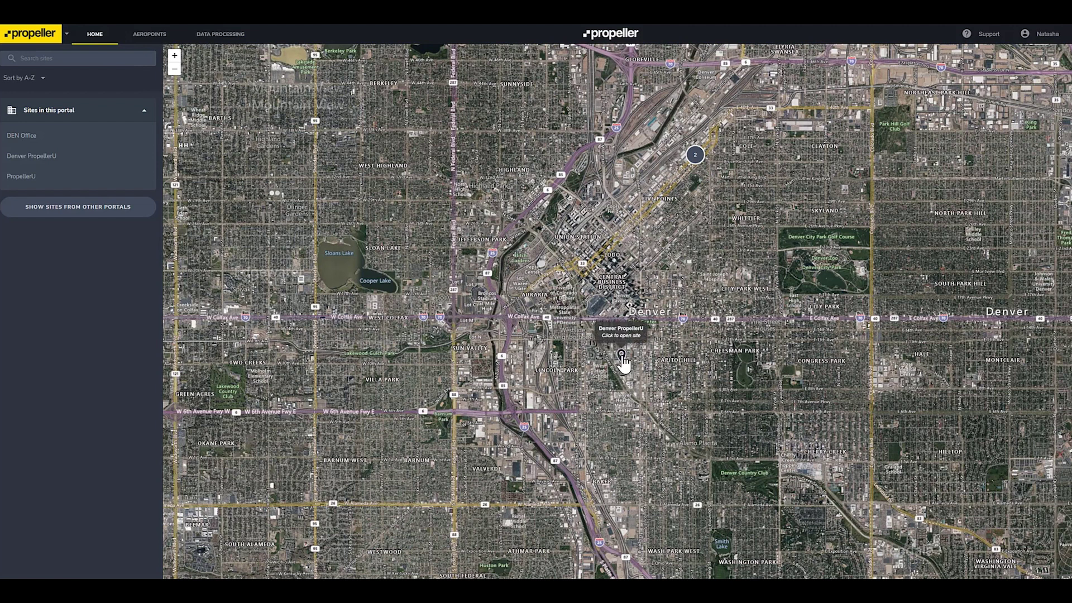
click(699, 159)
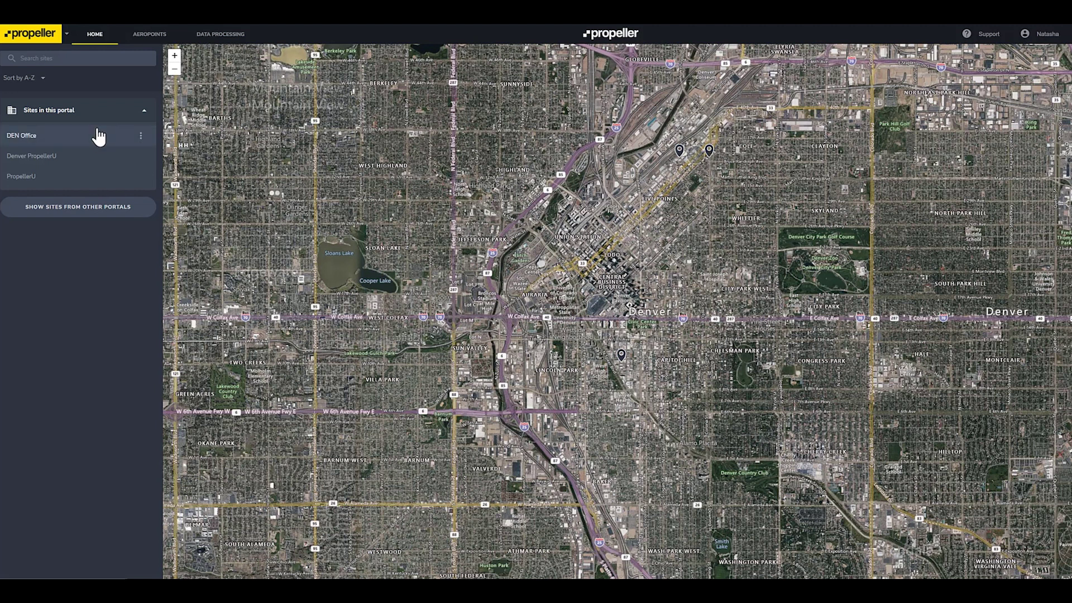
click(77, 188)
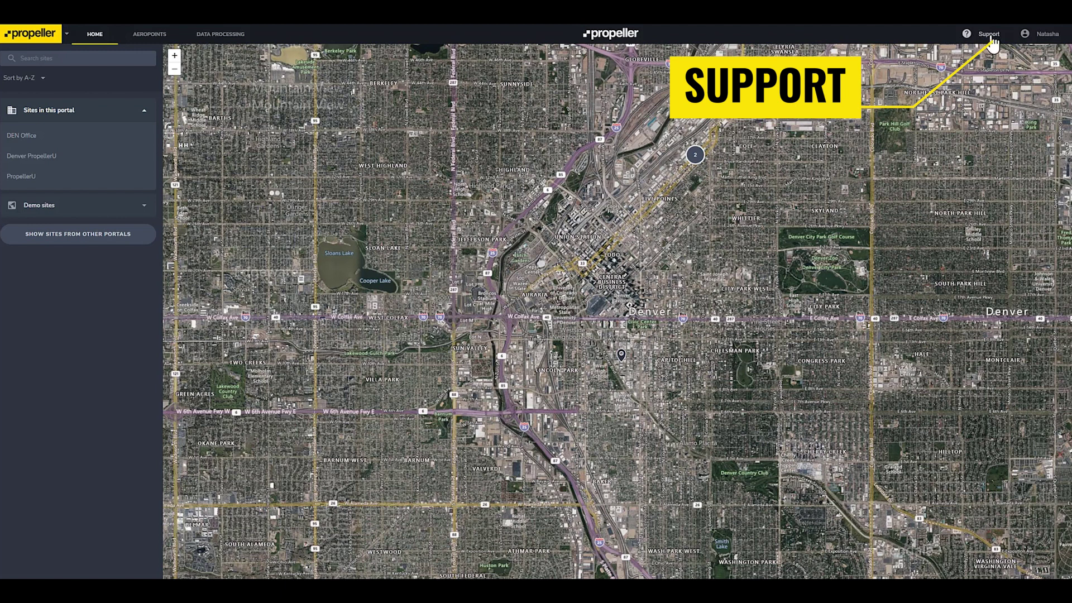
Step: Read the How to Activate AeroPoints article in the Help Center, then close the panel
click(991, 38)
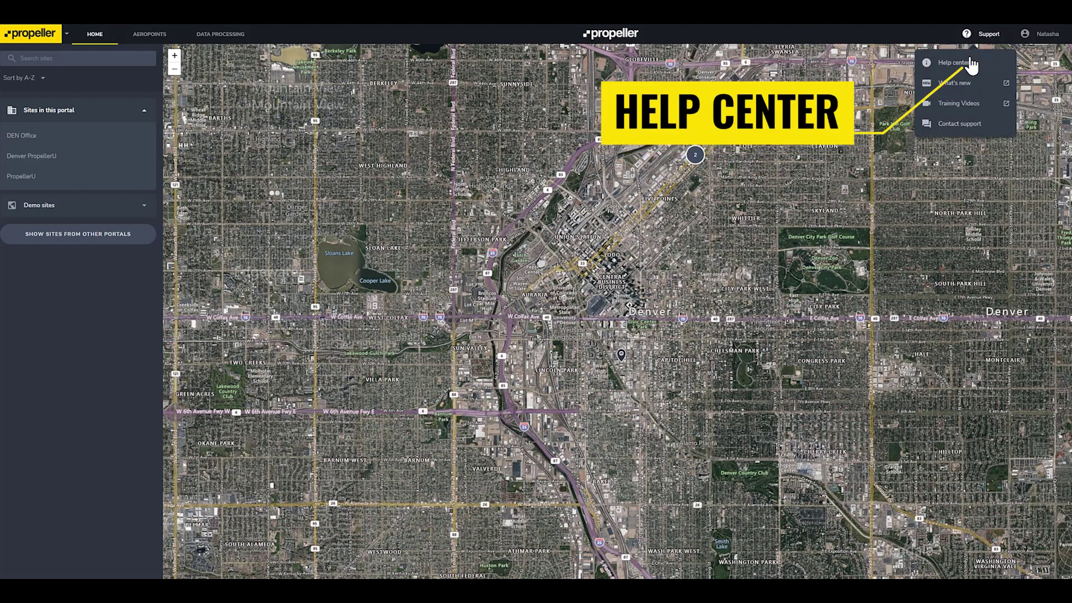
click(955, 62)
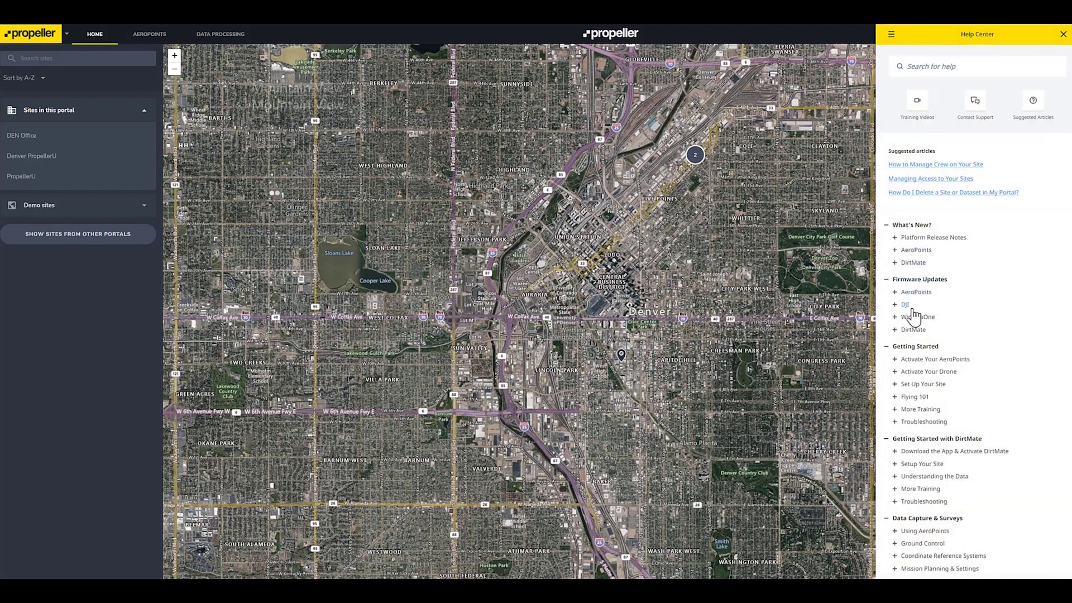
click(895, 358)
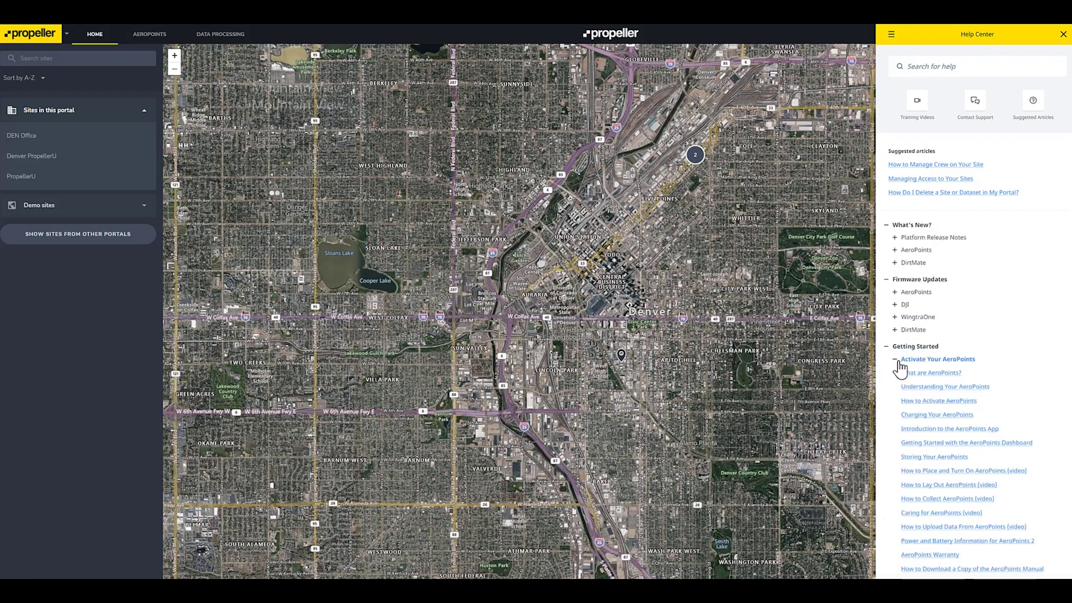
click(910, 401)
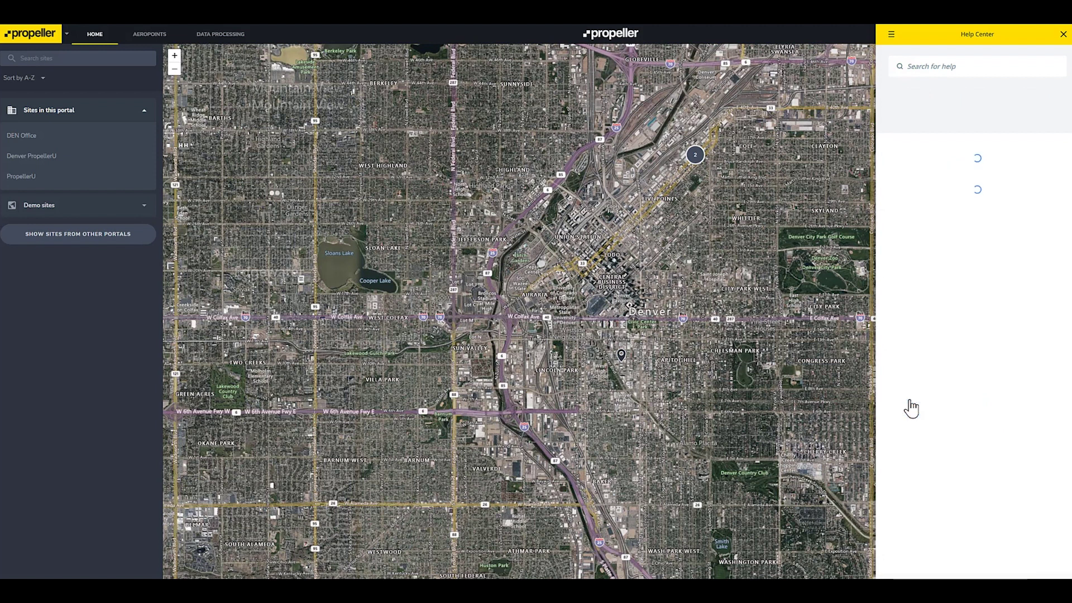
scroll(939, 382, down, 5)
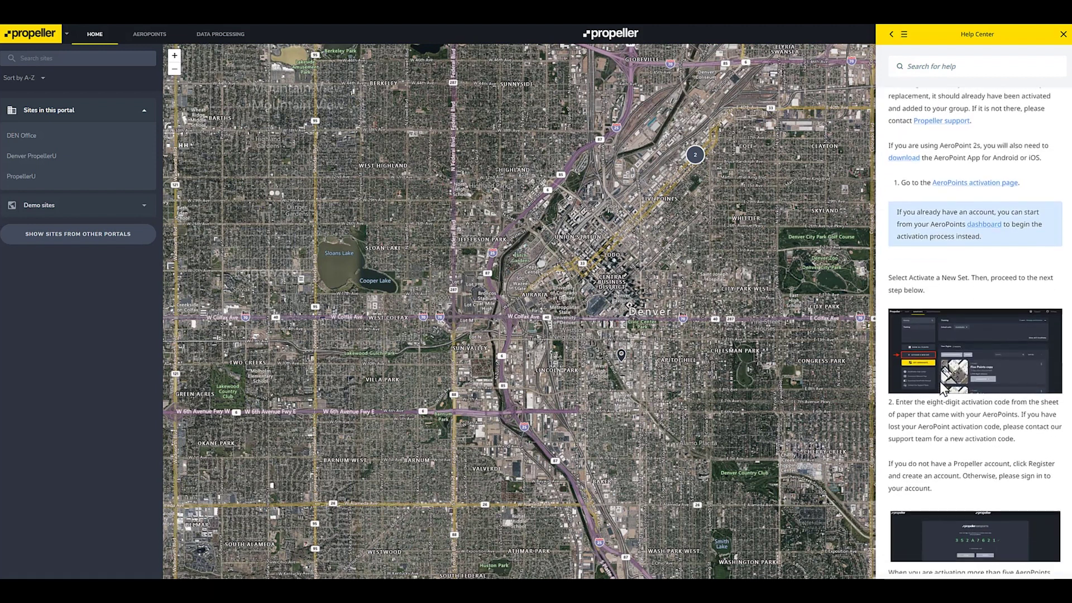
scroll(941, 382, down, 4)
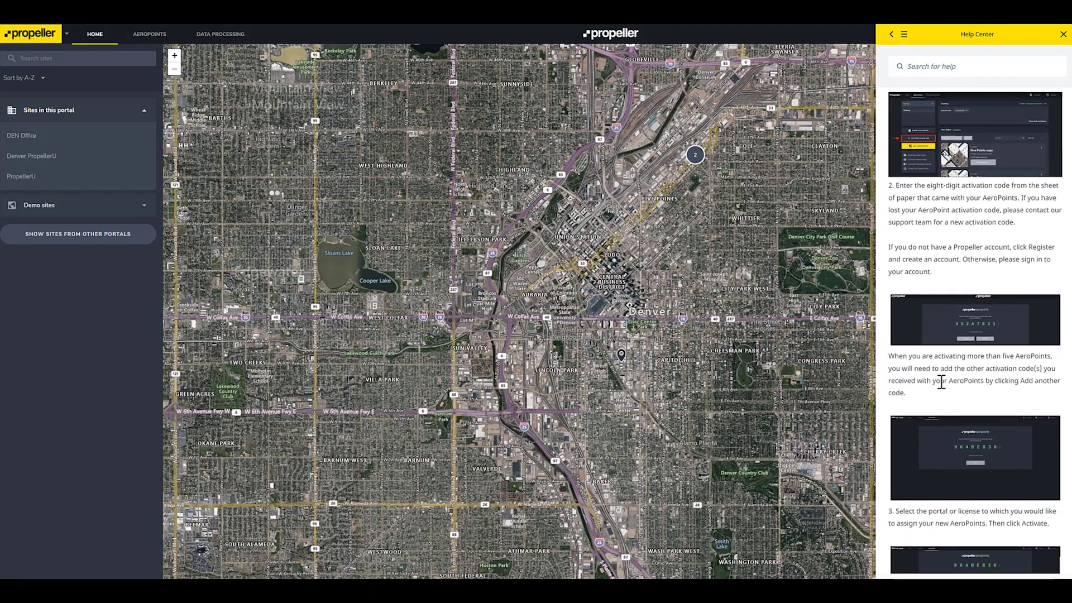
click(1065, 36)
Step: View the What's New release notes and the Training Videos page from the Support menu
click(984, 34)
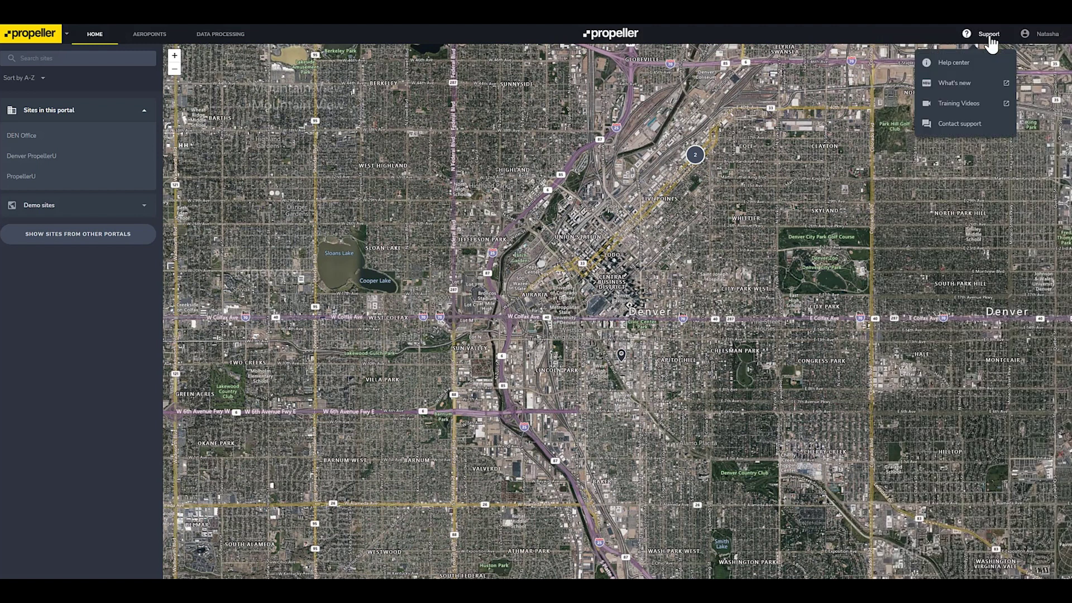
click(970, 89)
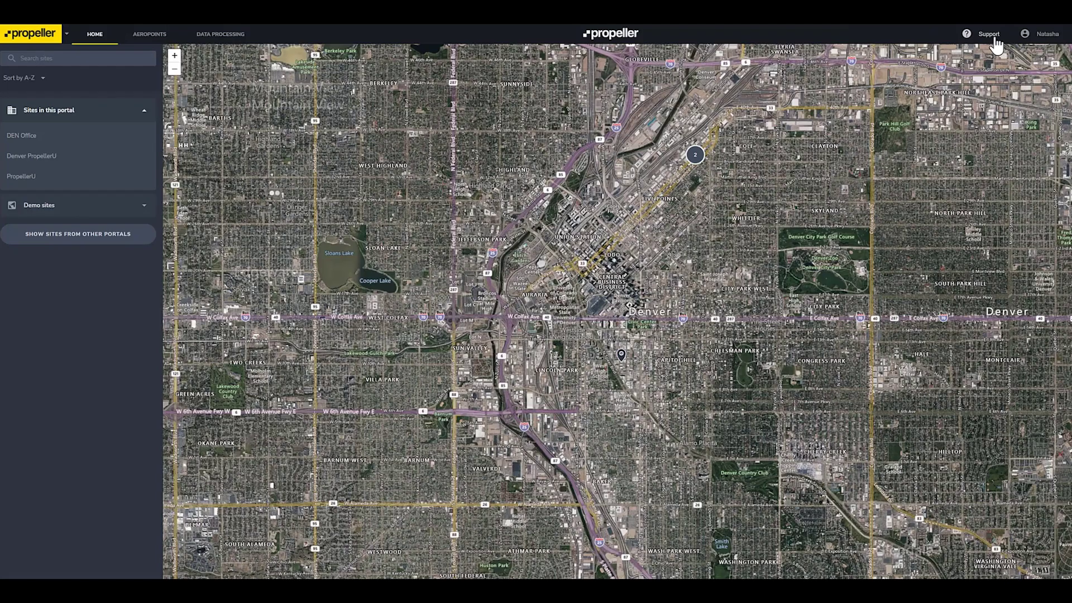
click(995, 41)
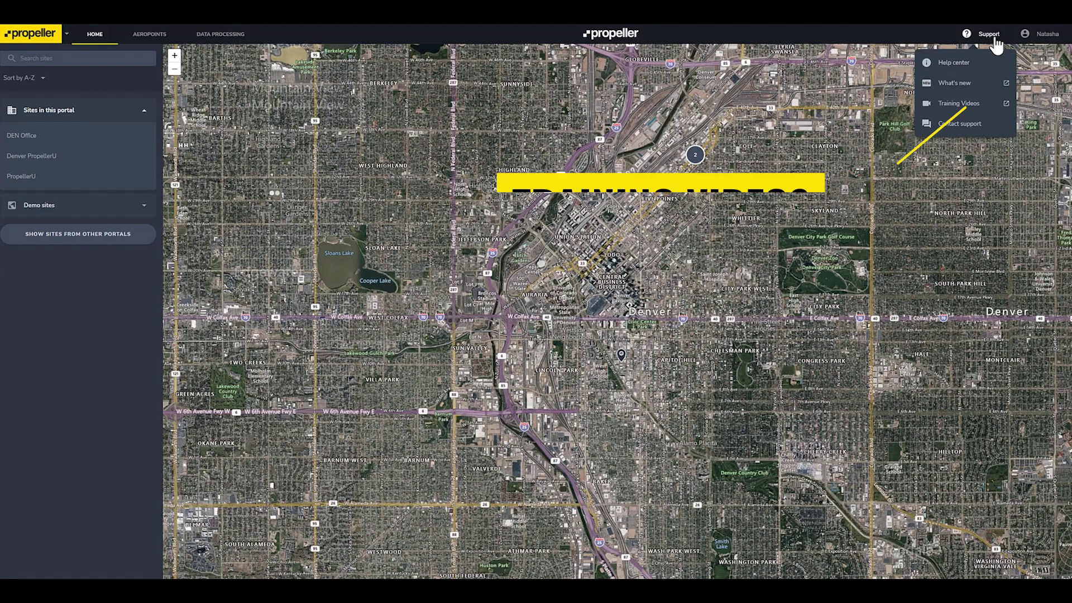
click(977, 106)
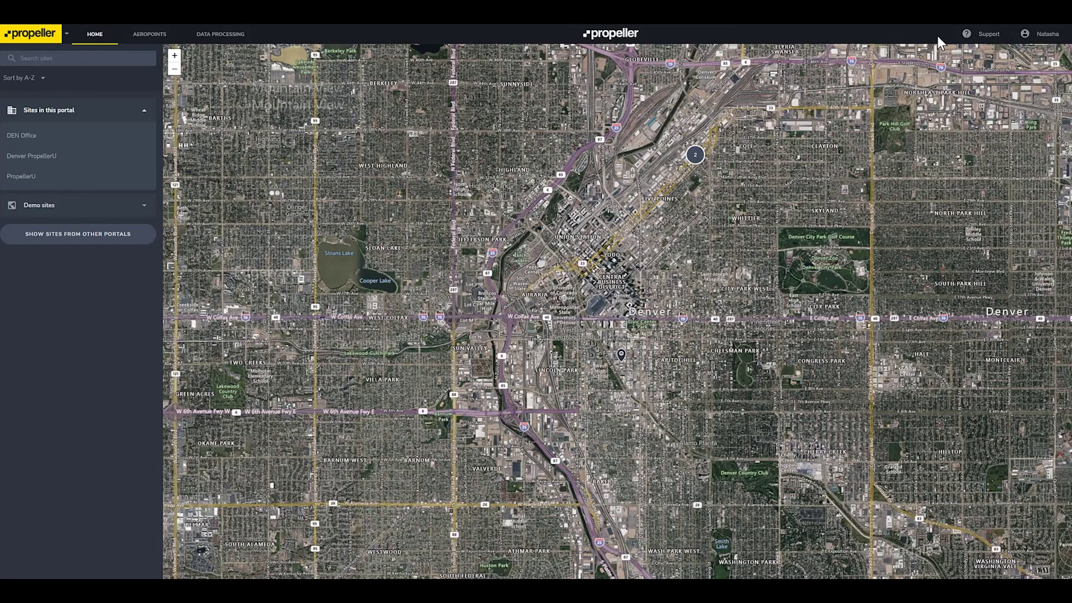
click(981, 40)
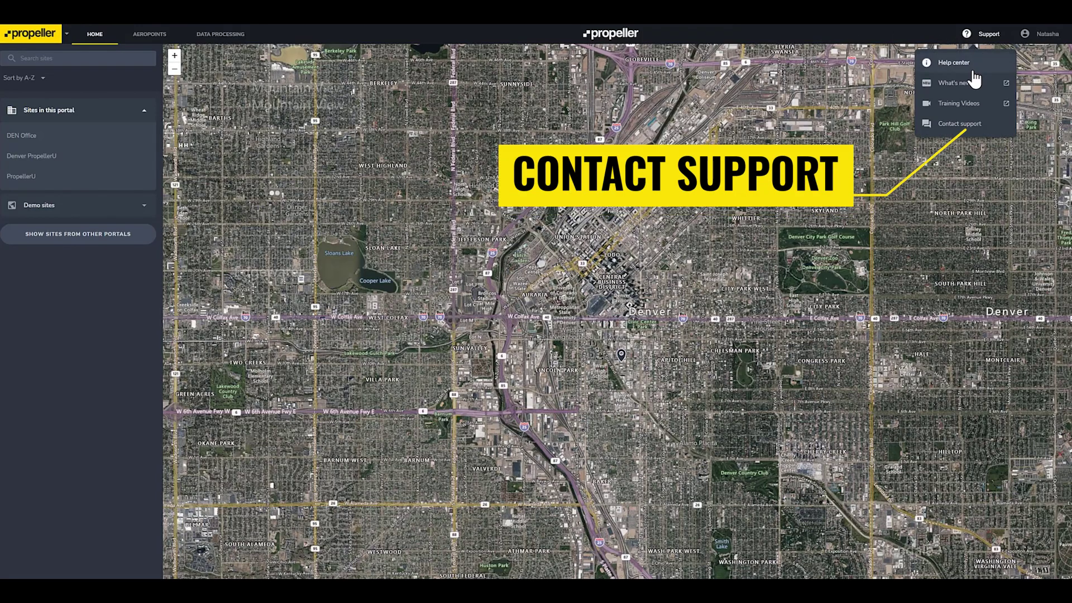
Step: Open the Contact support chat and start a new message to the support team
click(970, 126)
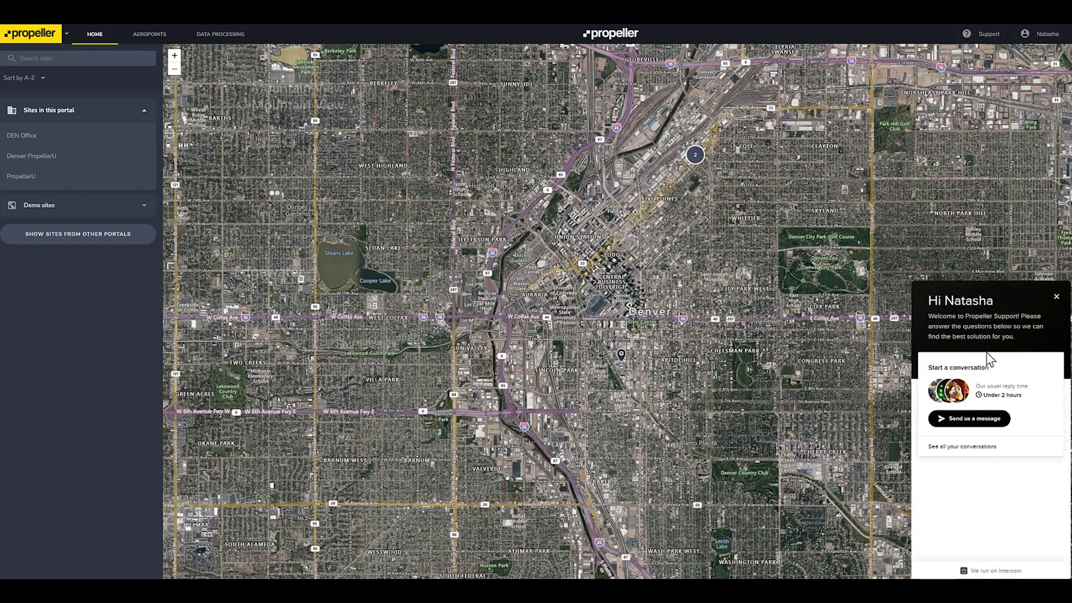
click(987, 419)
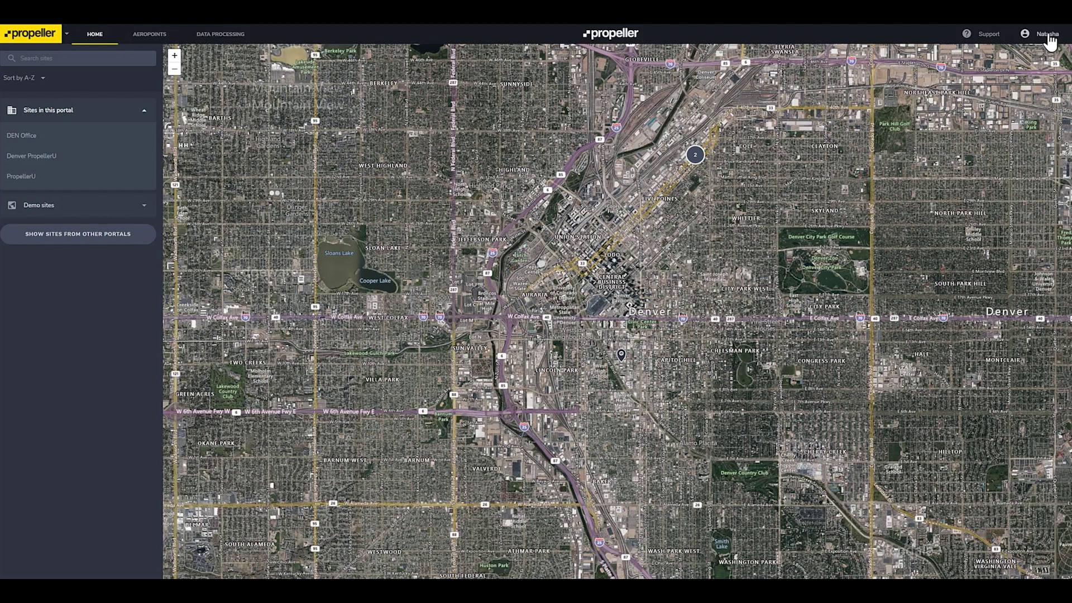
Step: Open My profile and review personal details, phone number, password and account settings
click(1050, 35)
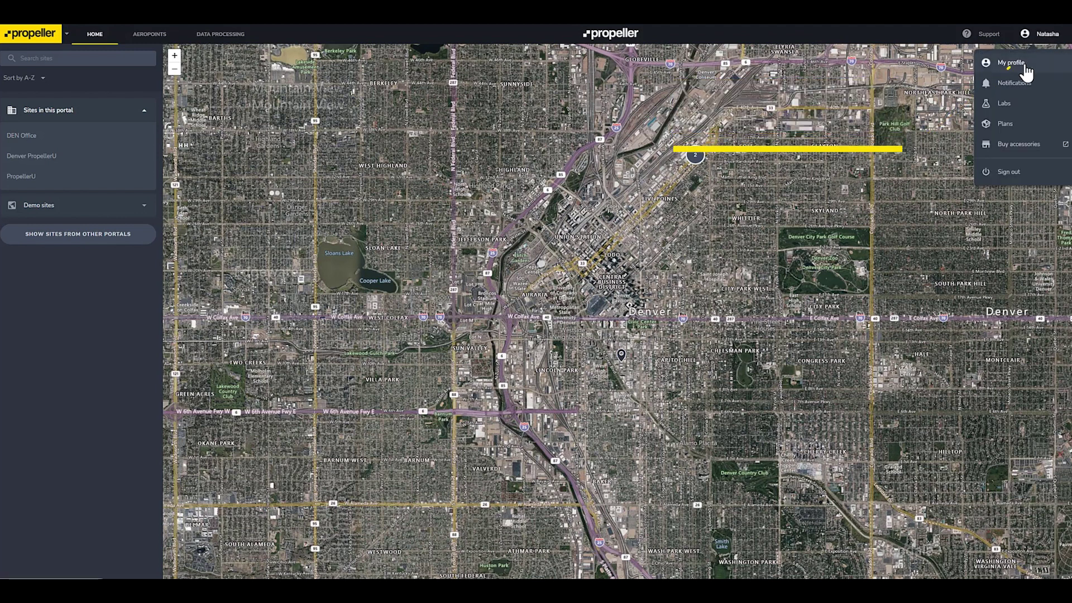
click(1025, 67)
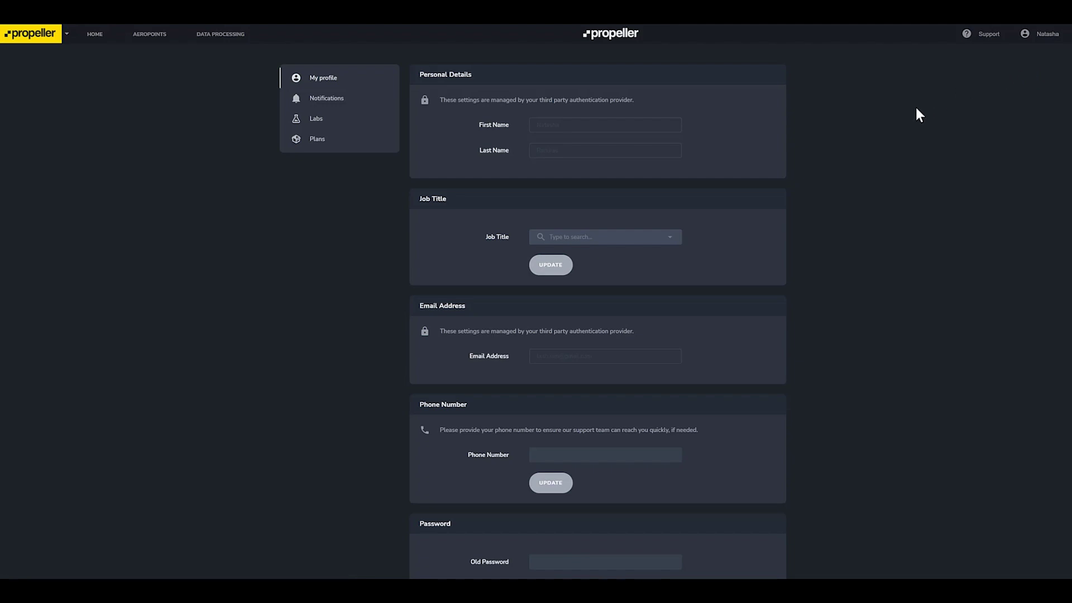
scroll(825, 209, down, 3)
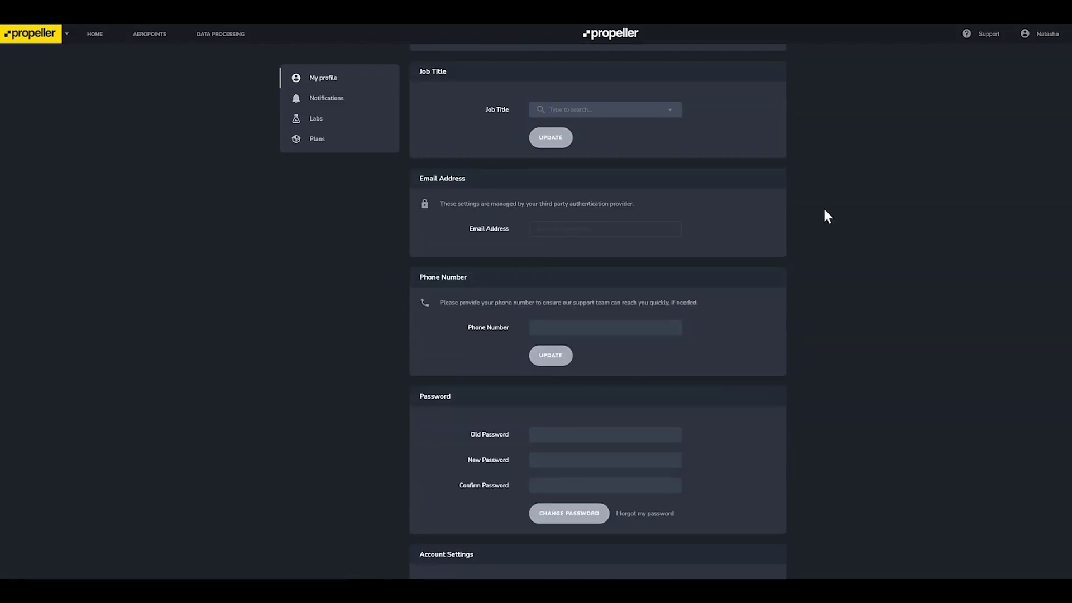
scroll(824, 210, down, 1)
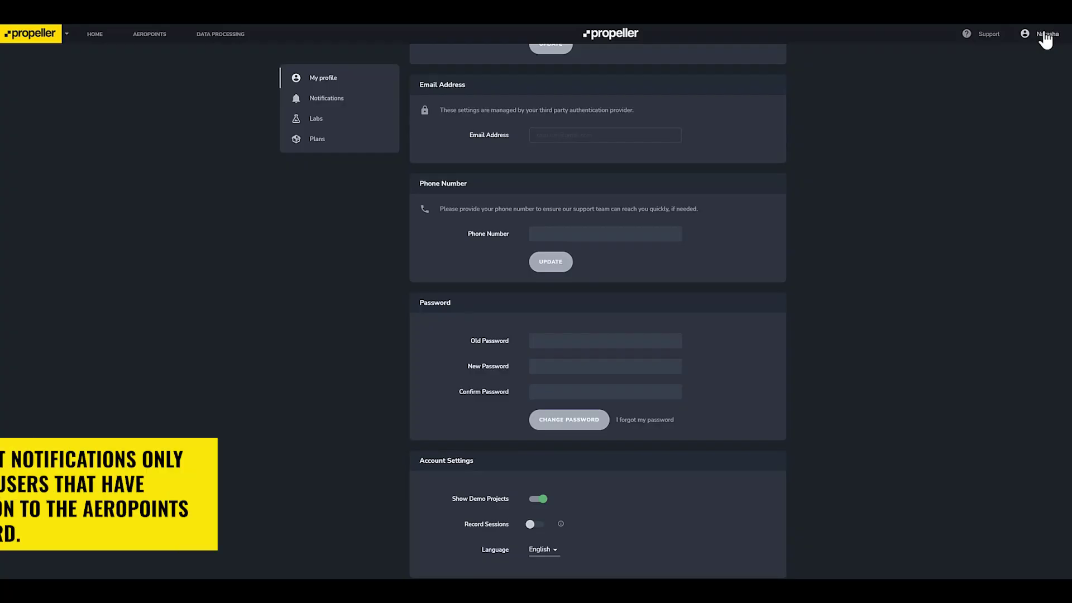
Step: Adjust DEN Office and PropellerU notification choices so the Sites preference reads Custom
click(1045, 35)
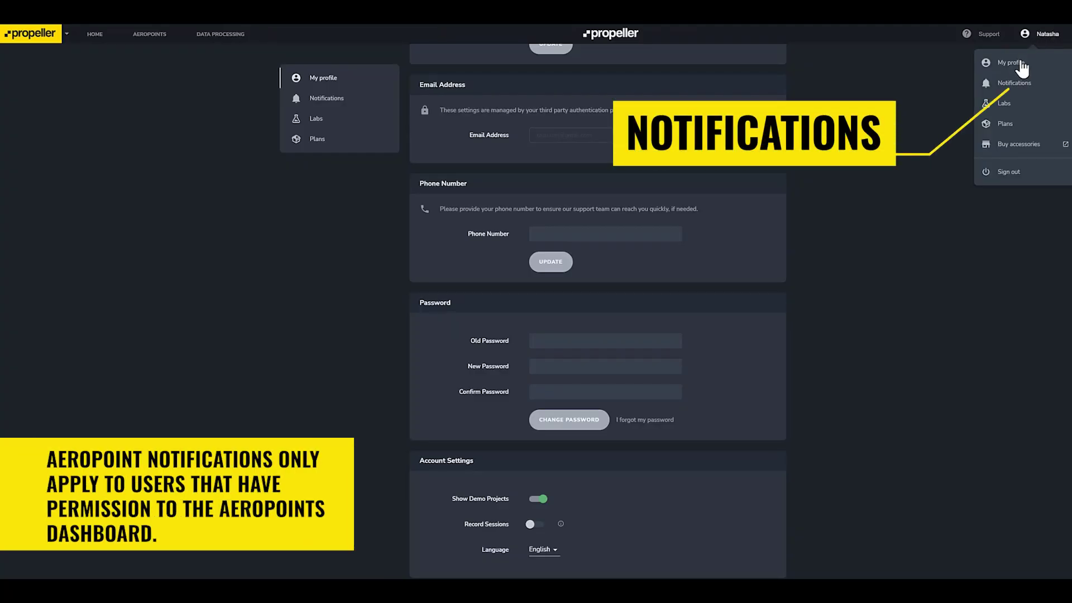
click(1020, 86)
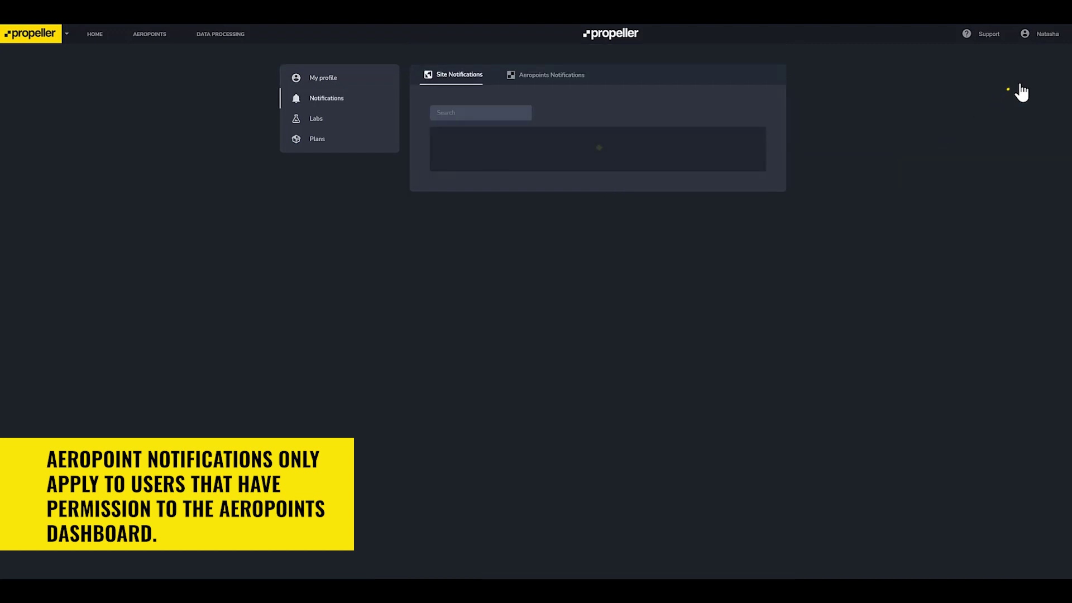
click(746, 161)
scroll(745, 168, down, 1)
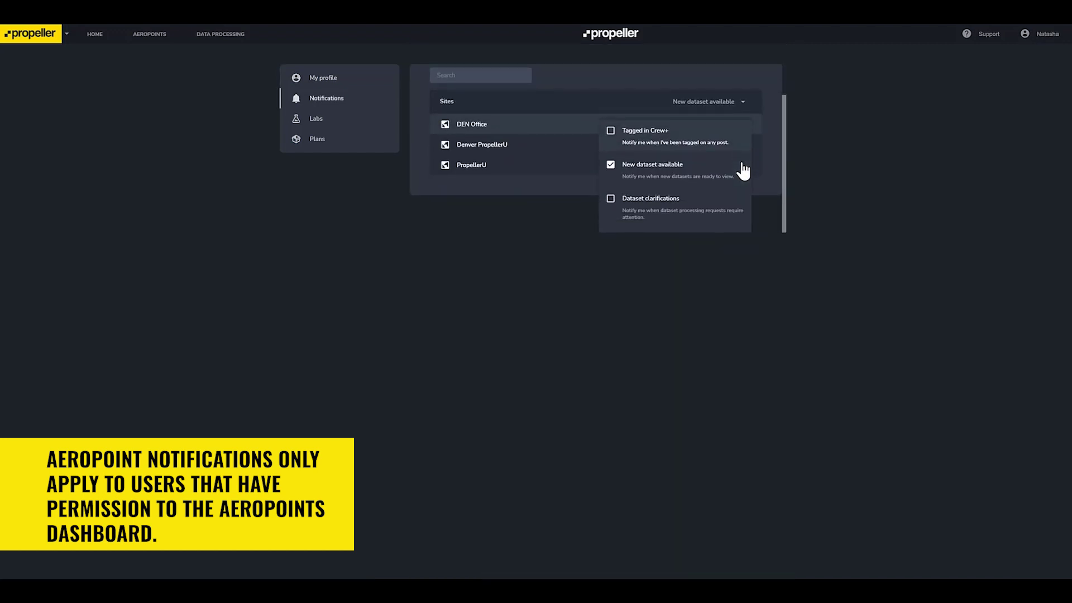
click(827, 164)
click(705, 207)
click(1050, 34)
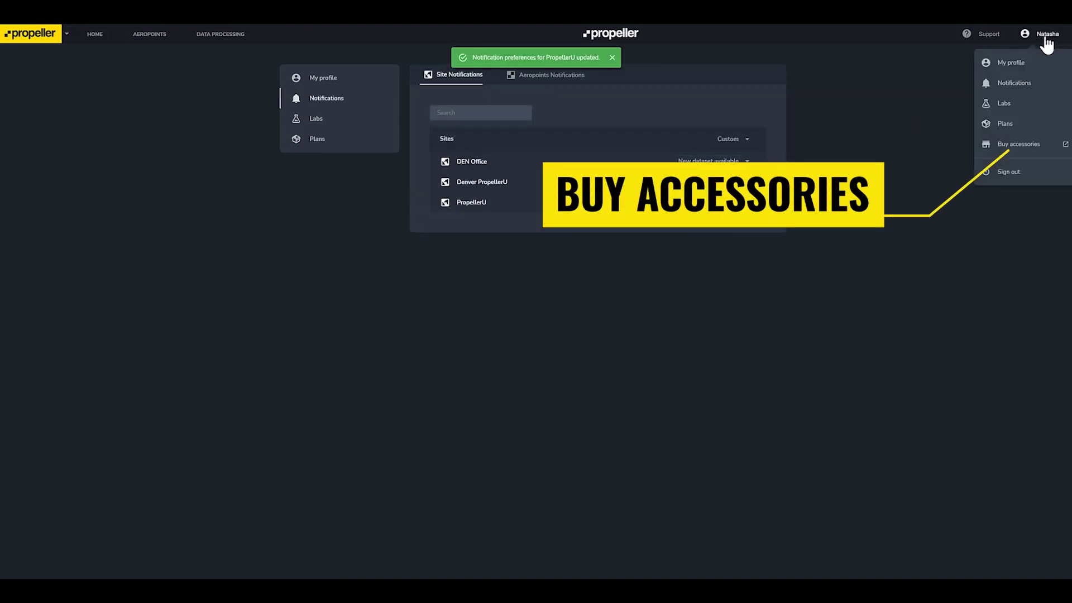
Step: Browse the store's Accessories grid and Products collection, then open AeroPoint Single Unit
click(1015, 146)
scroll(785, 223, down, 3)
scroll(785, 223, down, 3)
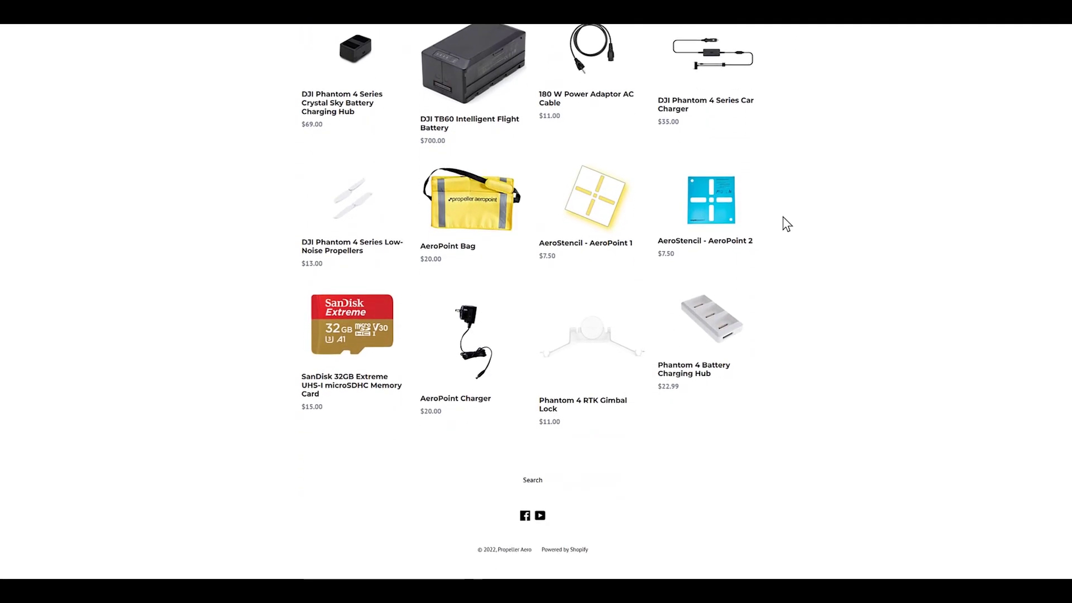
scroll(785, 223, up, 3)
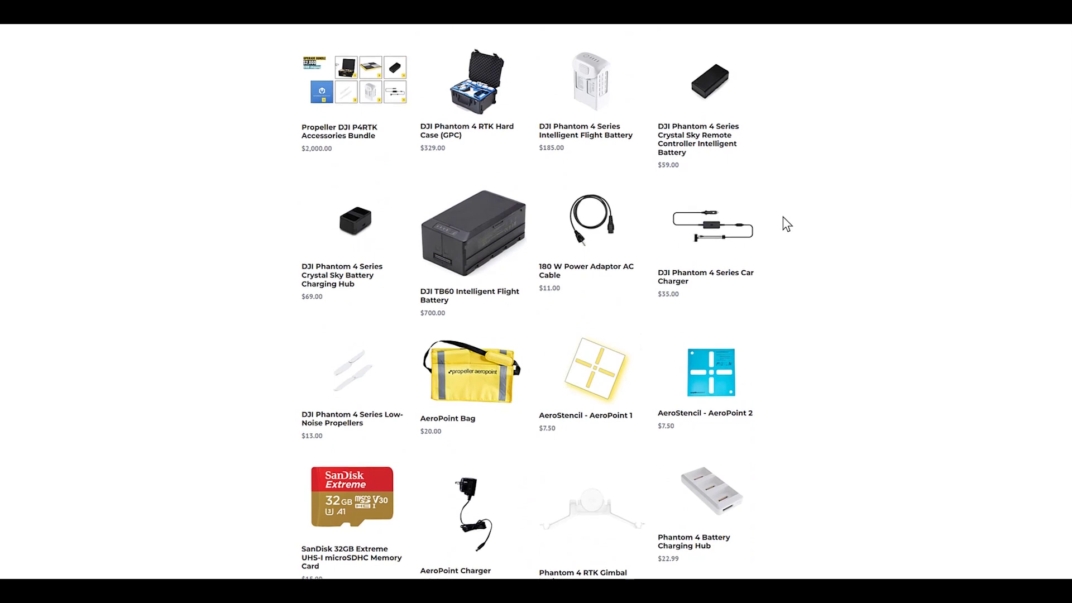
scroll(787, 224, up, 3)
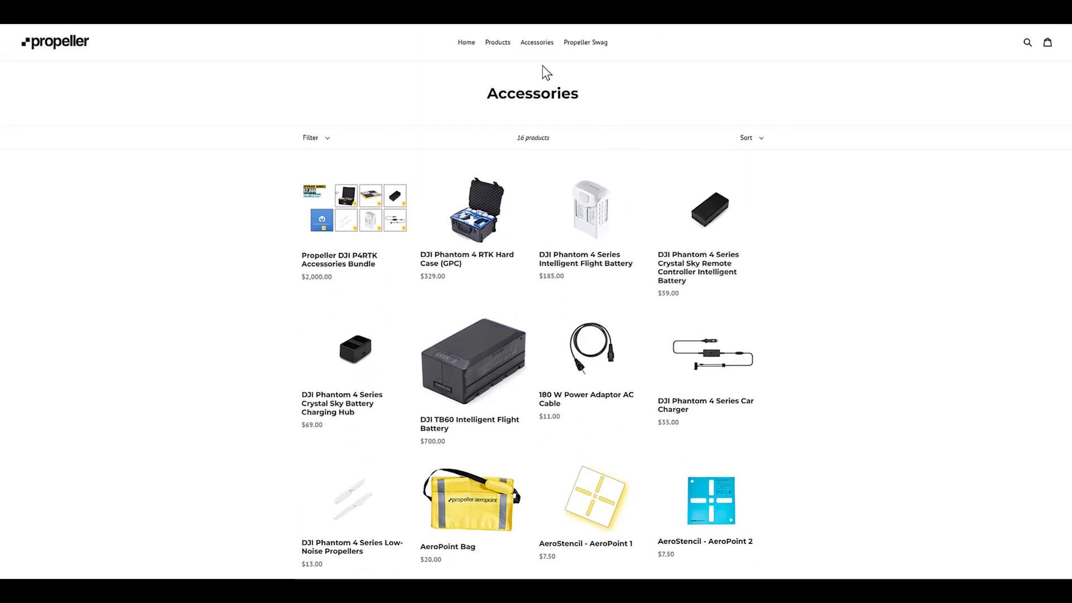
click(511, 45)
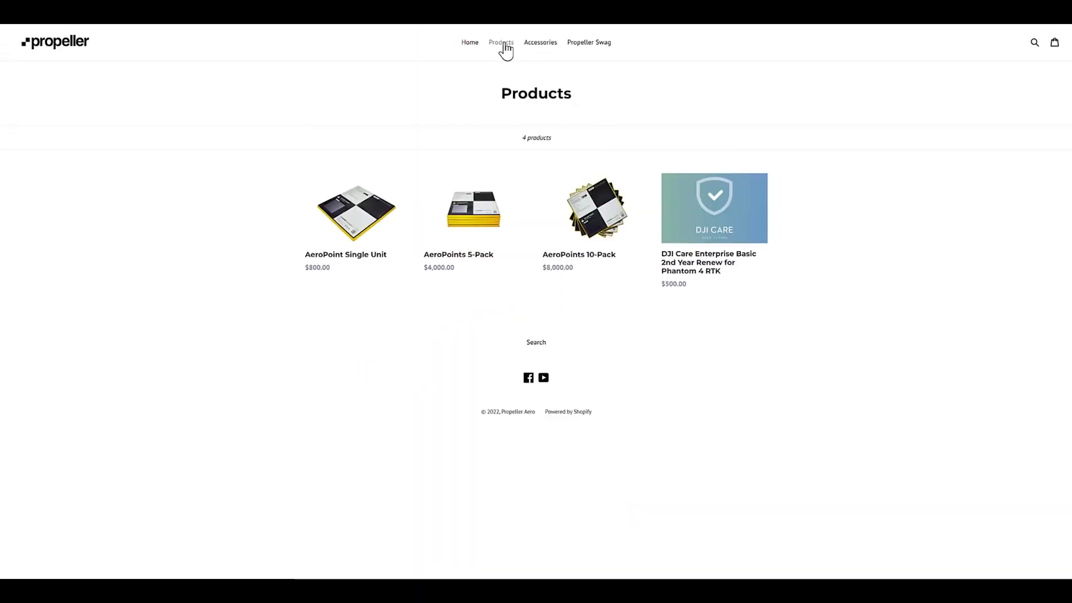
click(358, 236)
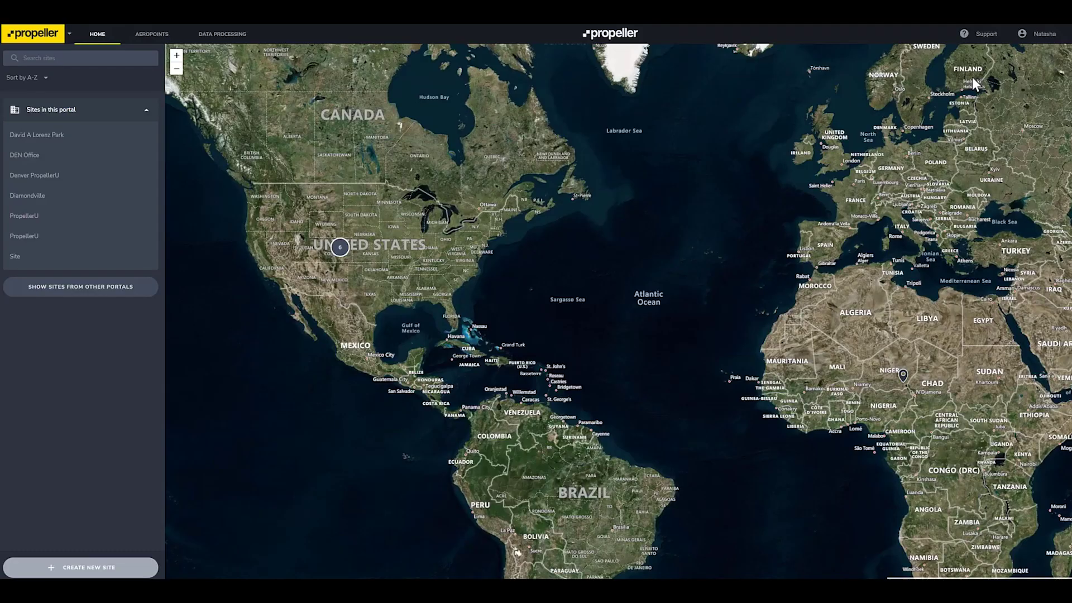
Step: Go to the Training portal's Licenses & usage page and expand the Roving license's contacts and Survey credit pack
click(1043, 35)
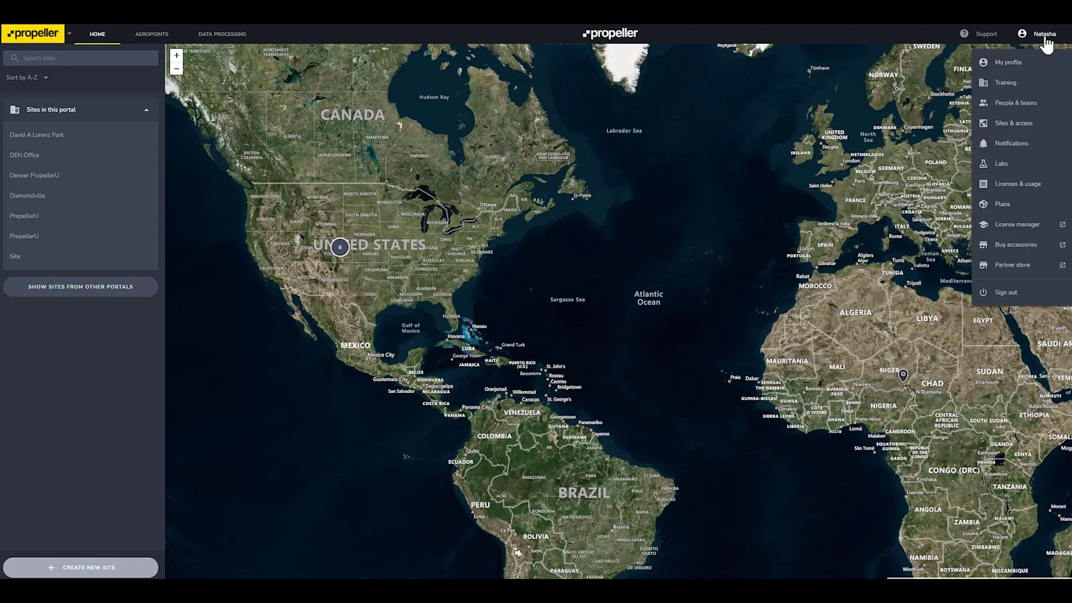
click(1026, 90)
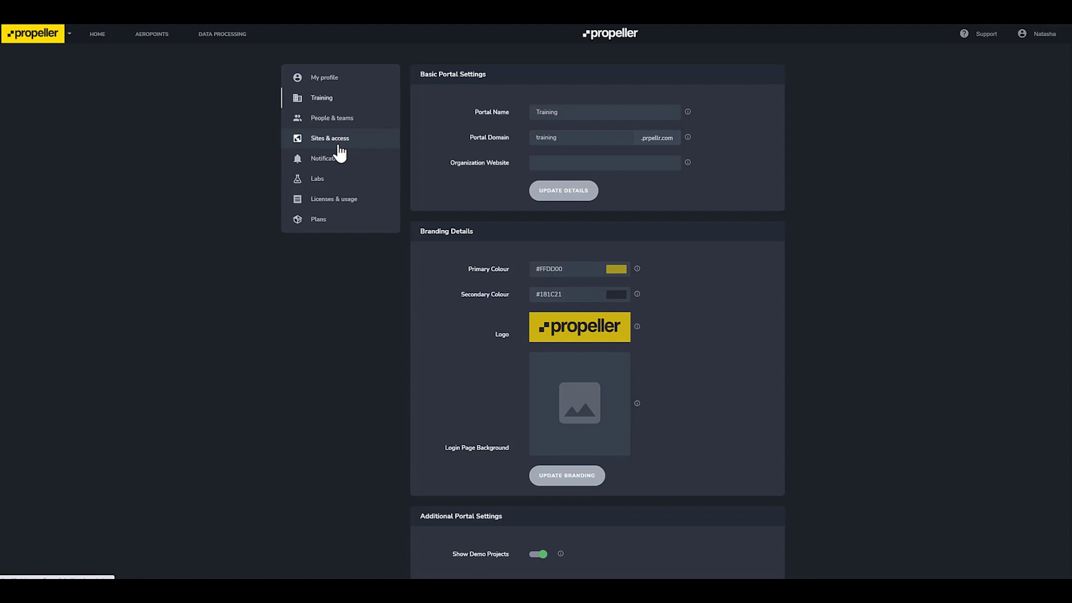
click(347, 200)
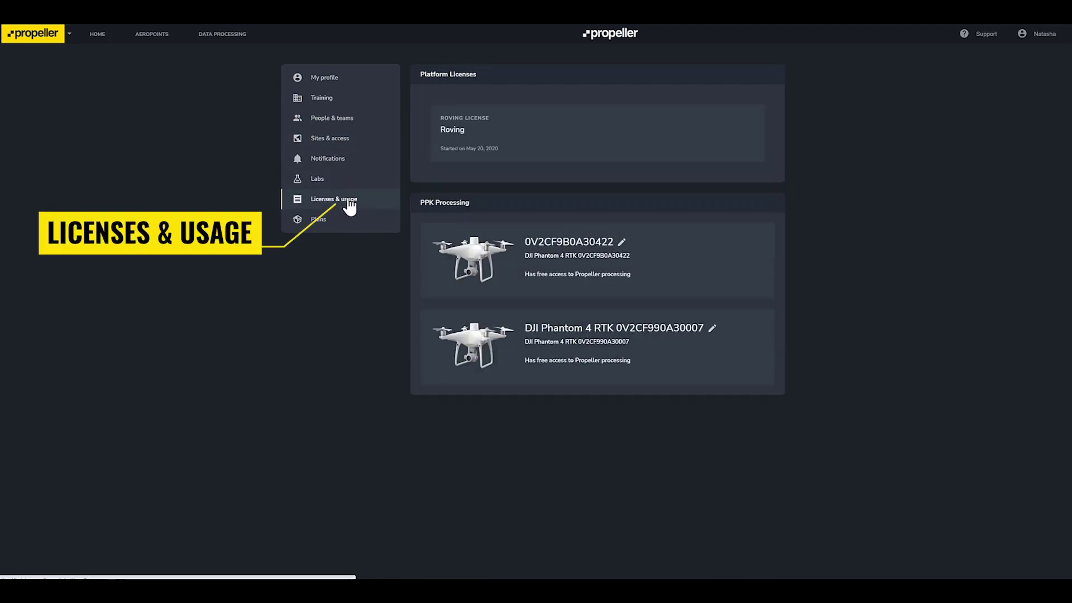
click(583, 142)
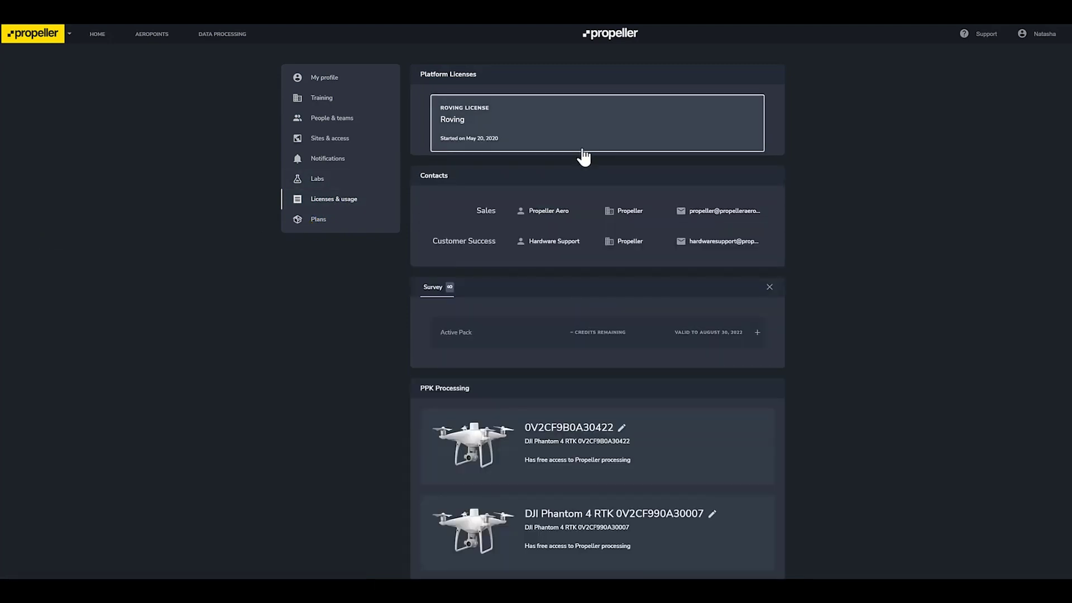